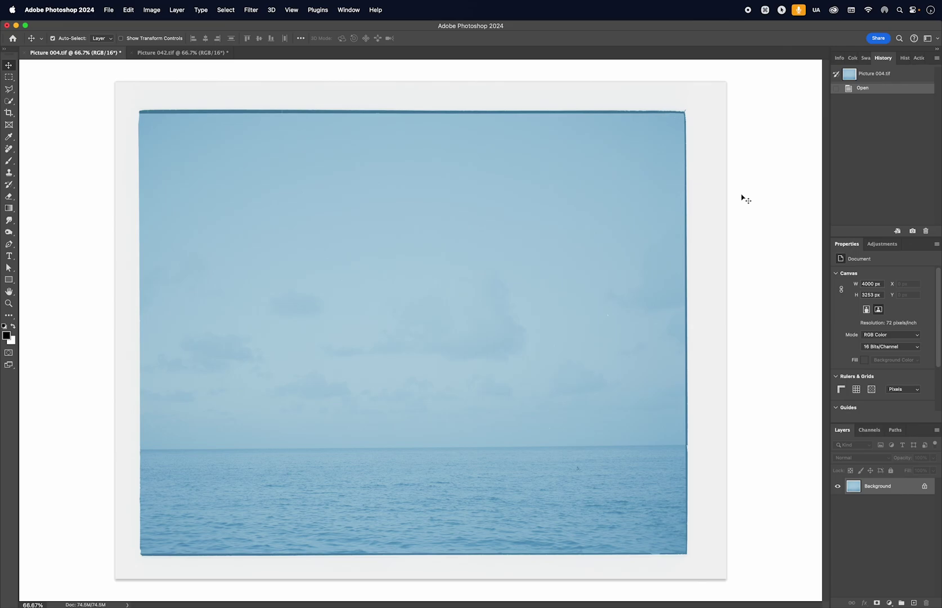
Step: Glance at the football scan, then marquee-select areas of the sea scan and deselect
key("ctrl+Tab")
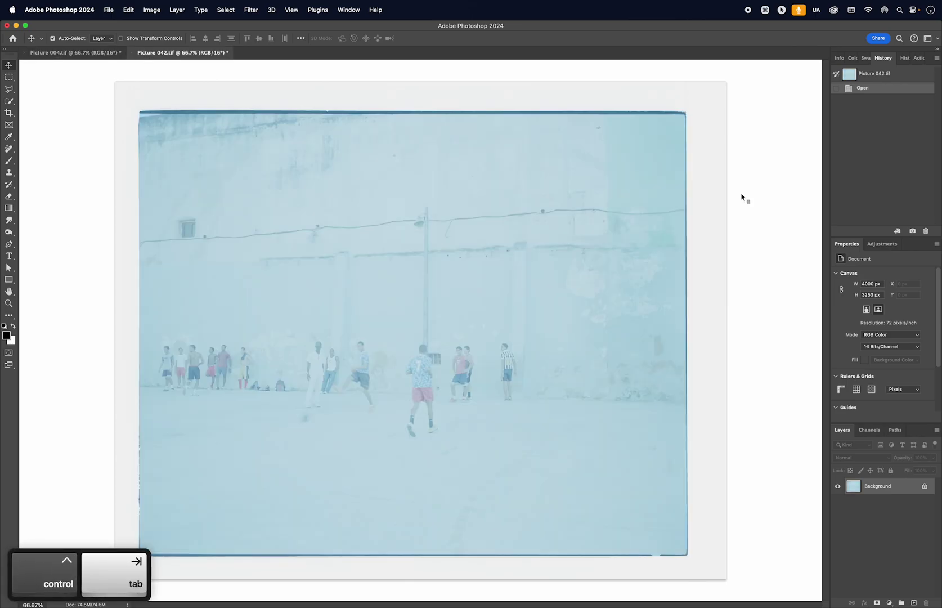
key("ctrl+Tab")
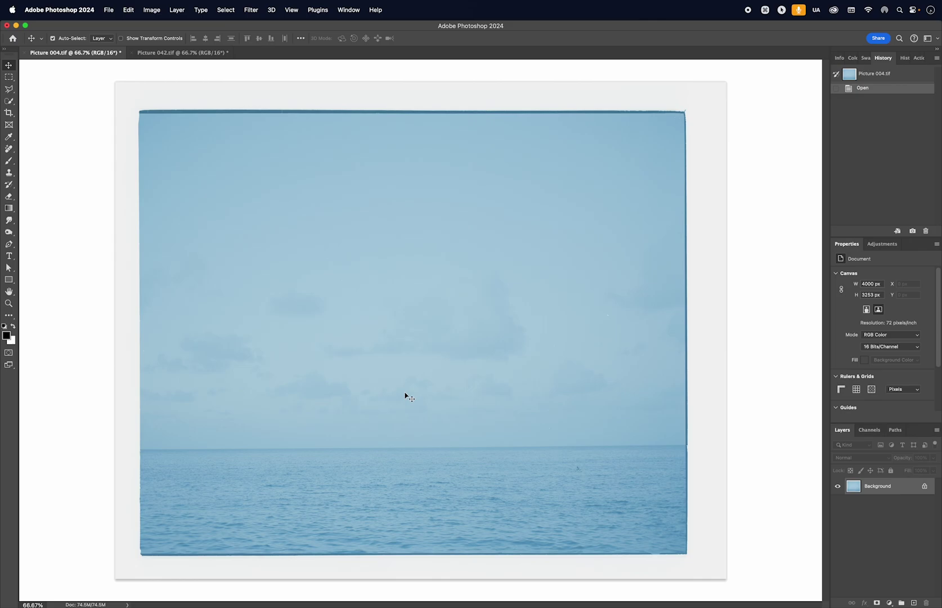
key("m")
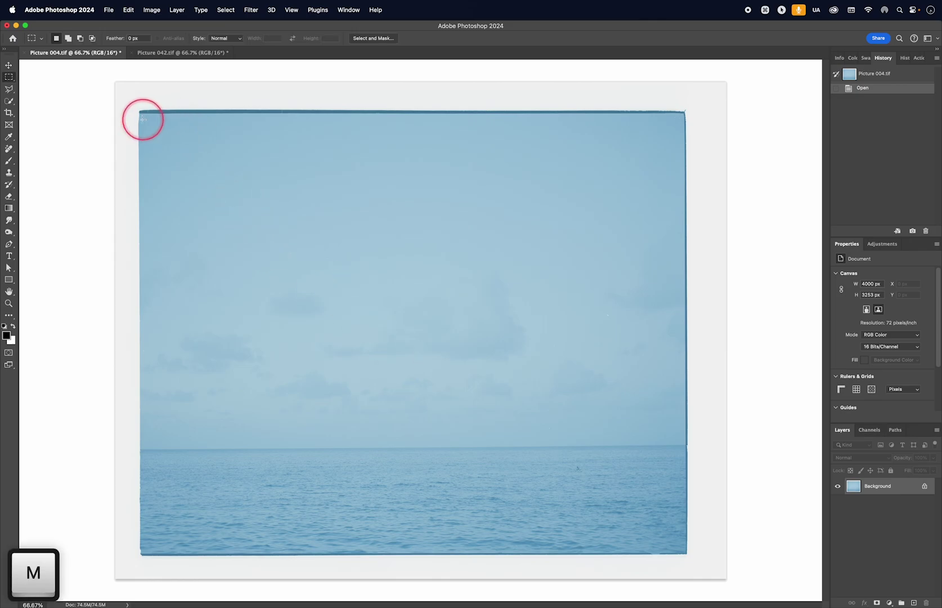
left_click_drag(141, 115, 375, 289)
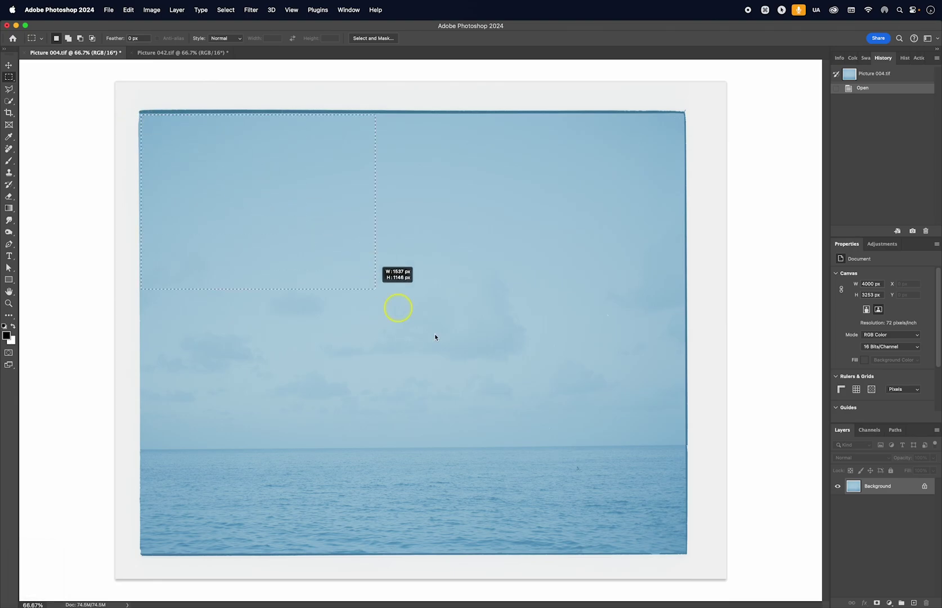
left_click_drag(435, 337, 683, 554)
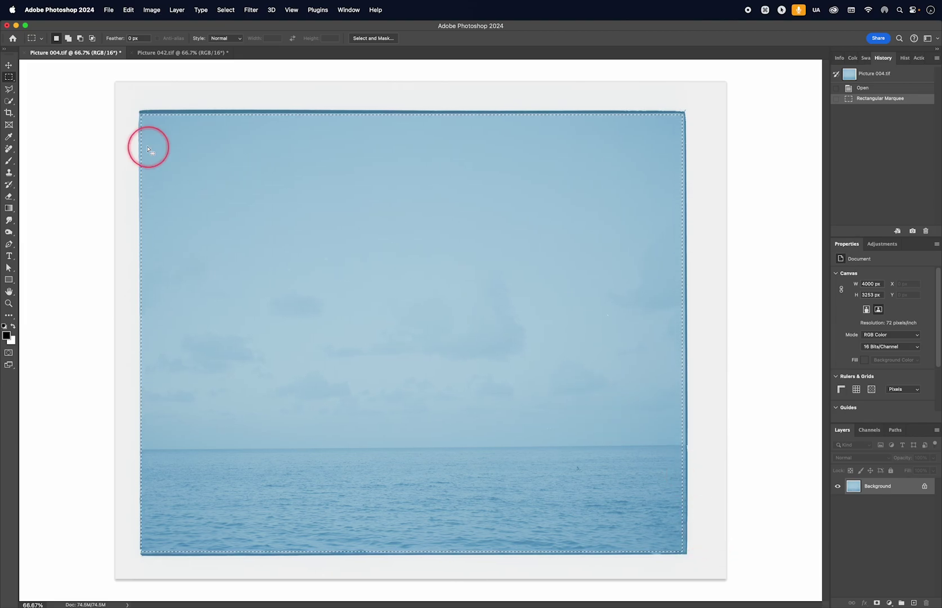
left_click_drag(116, 87, 723, 577)
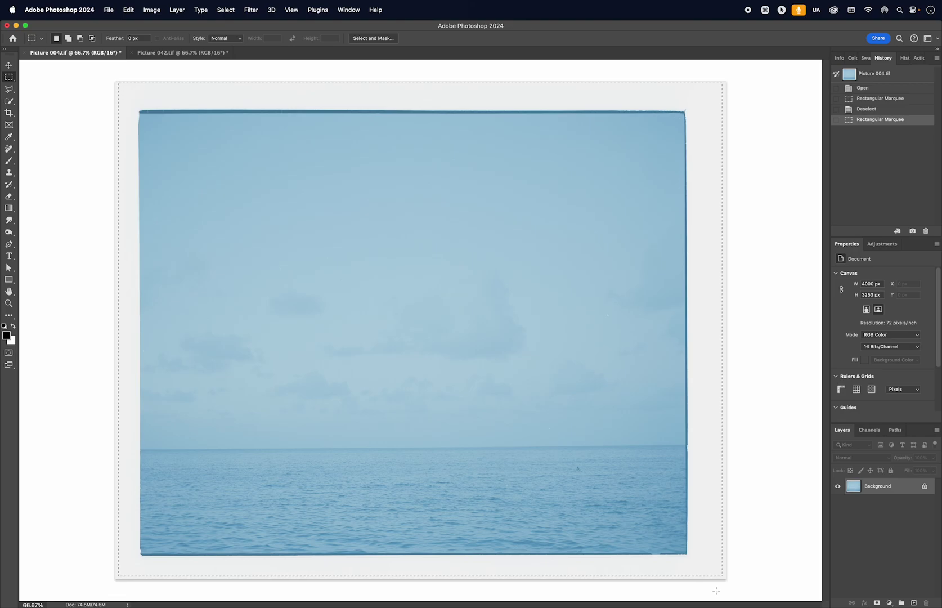
key("super+d")
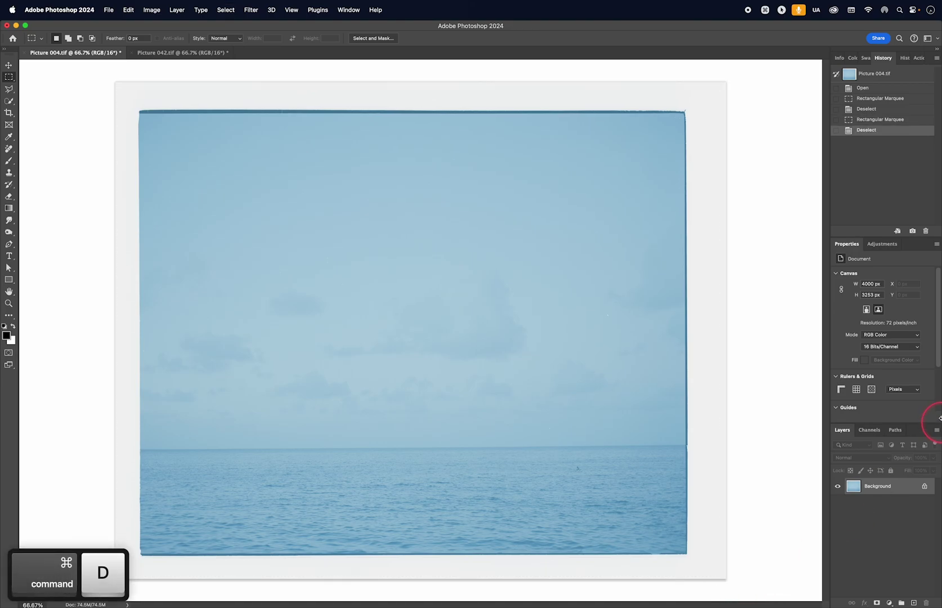
Step: Add Curves 1 using 5 by 5 Average sampling: black point from film edge, white from paper border
left_click(882, 244)
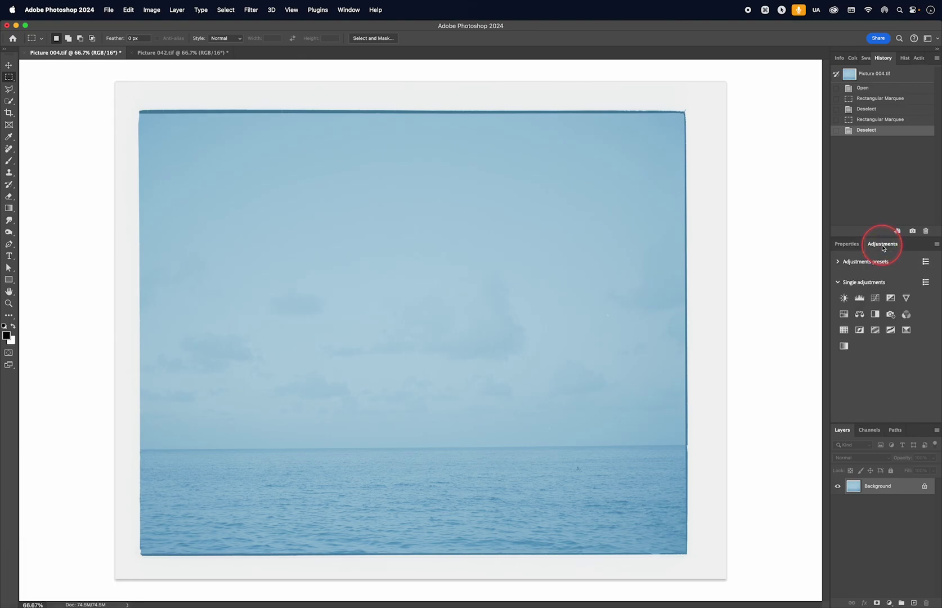
left_click(875, 302)
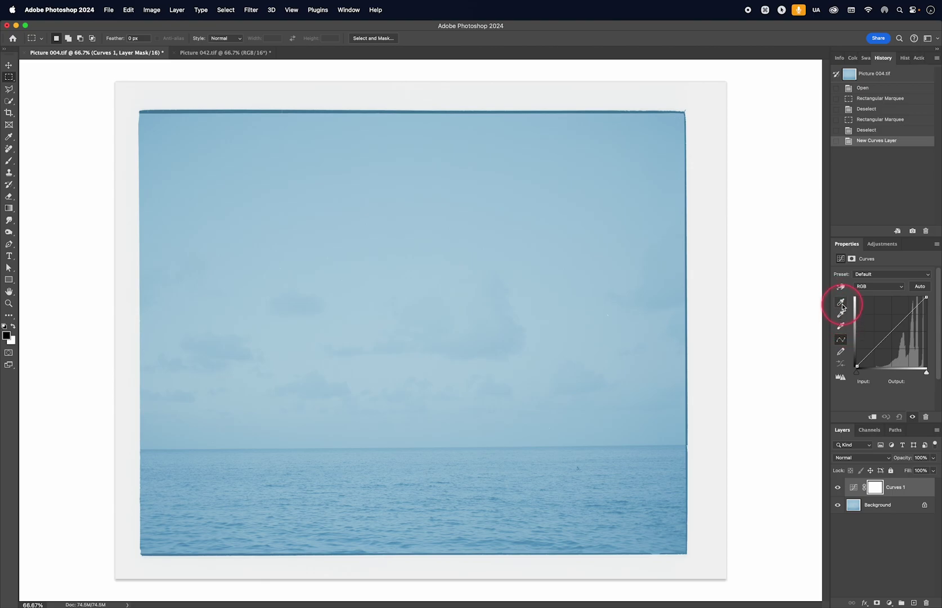
left_click(842, 305)
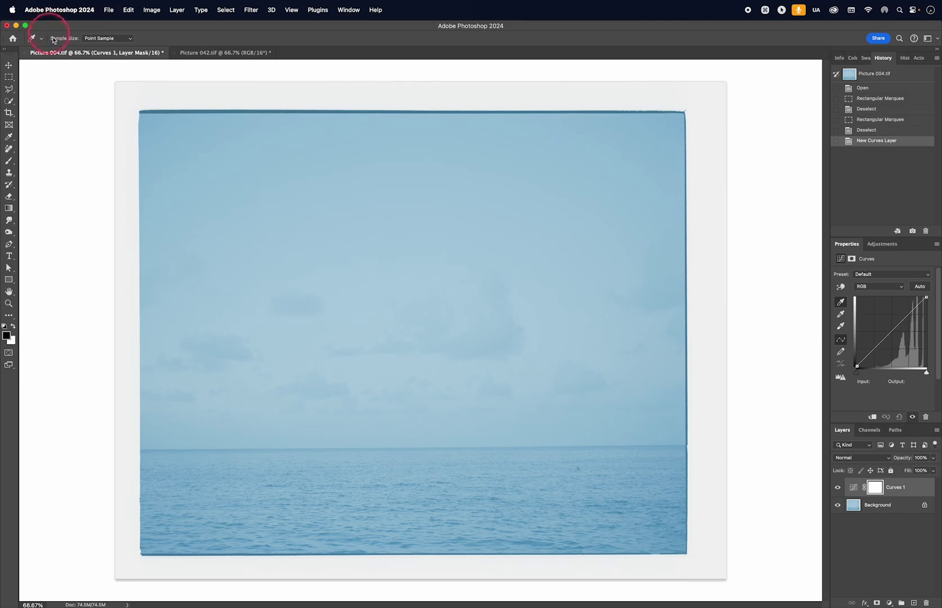
left_click(100, 38)
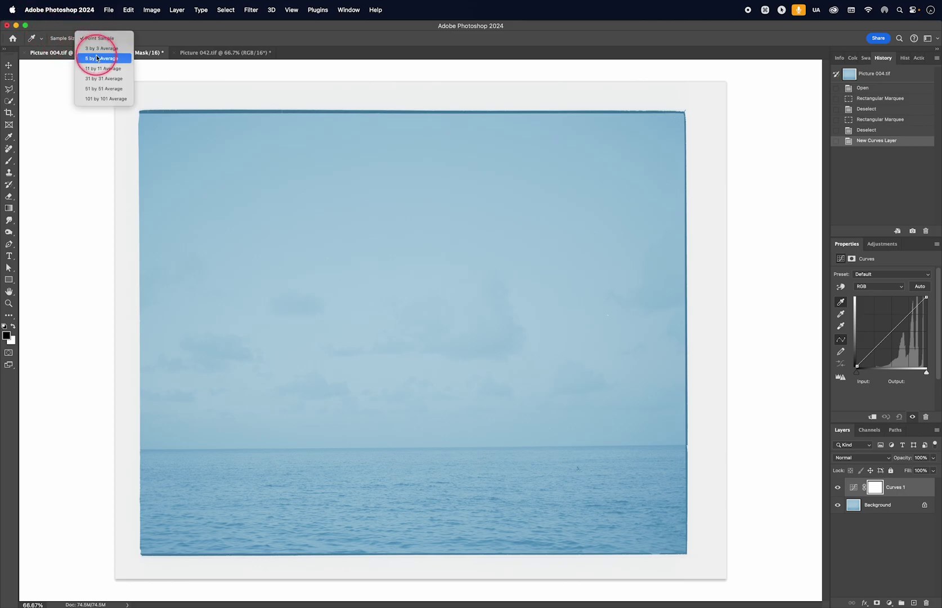
left_click(99, 59)
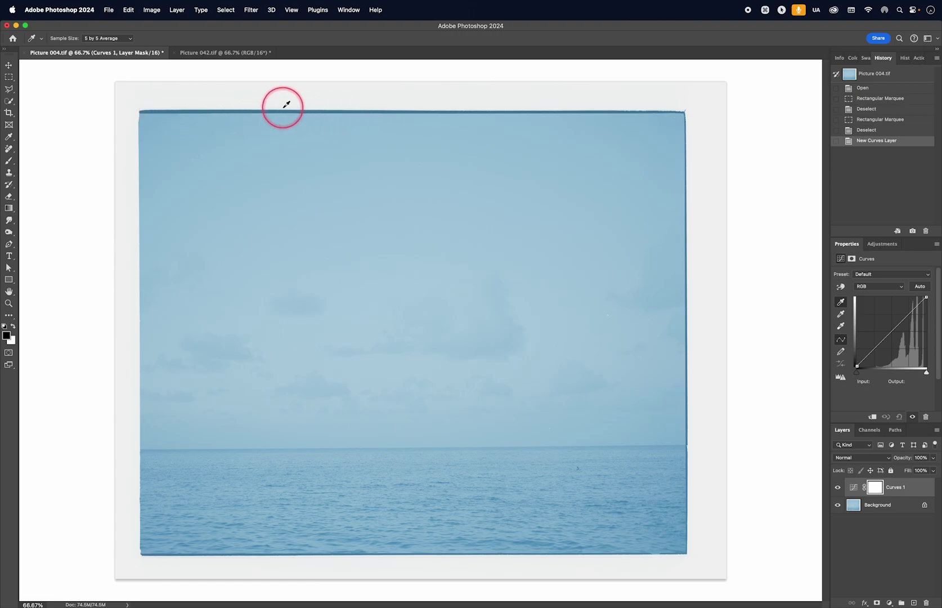
left_click(160, 110)
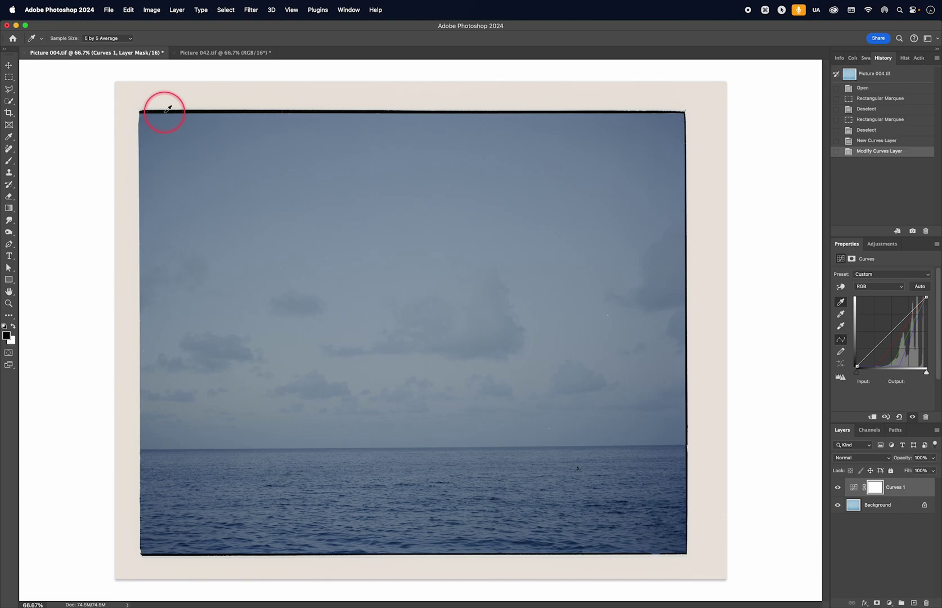
left_click(841, 327)
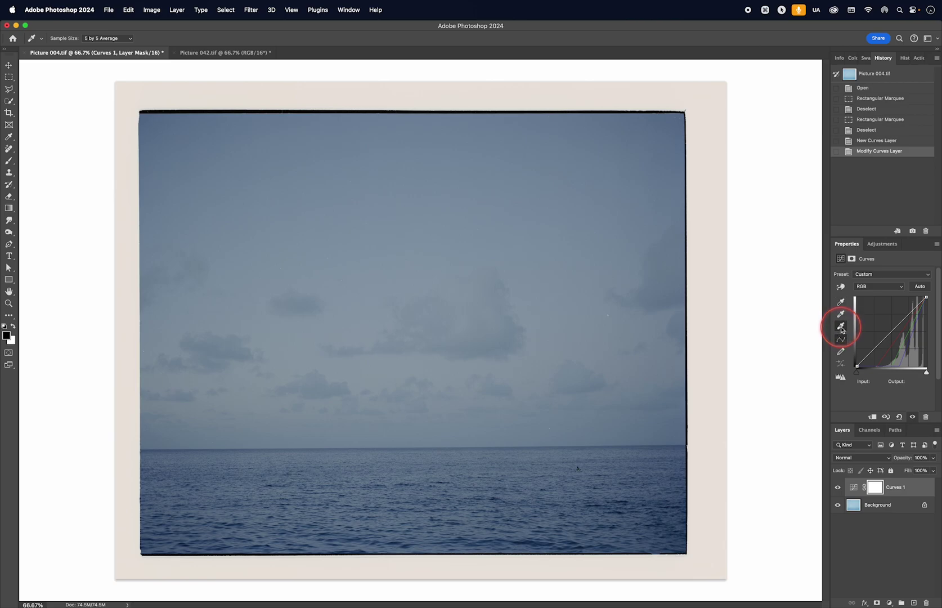
left_click(584, 94)
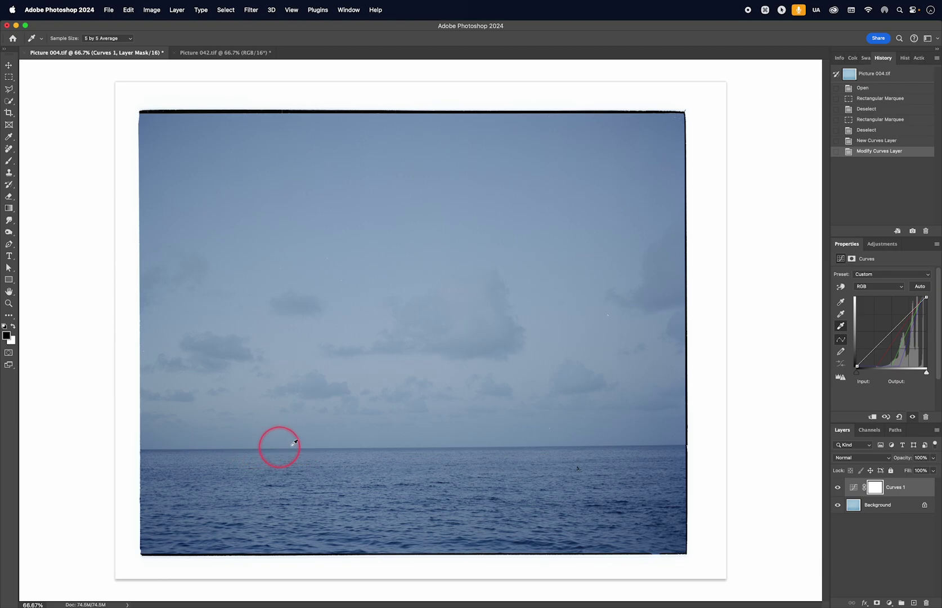
Step: Unlock the Background and straighten the layer using a Ruler line along the horizon
key("i")
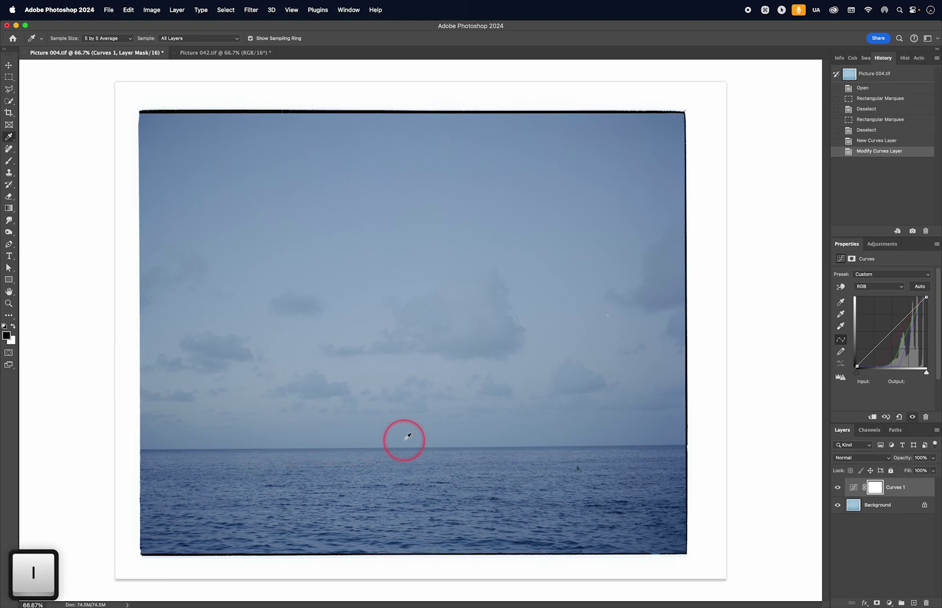
left_click(9, 139)
left_click(45, 163)
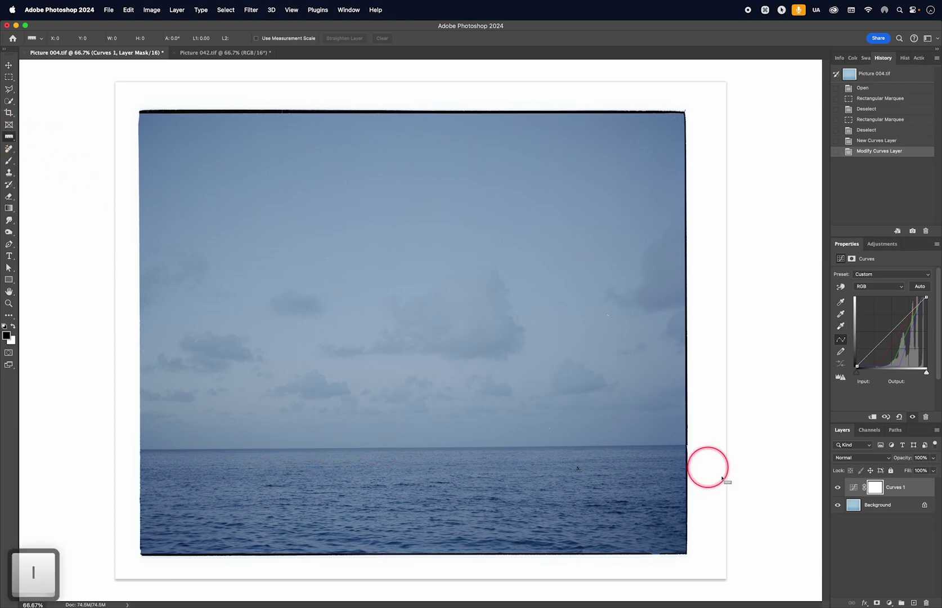
left_click(924, 505)
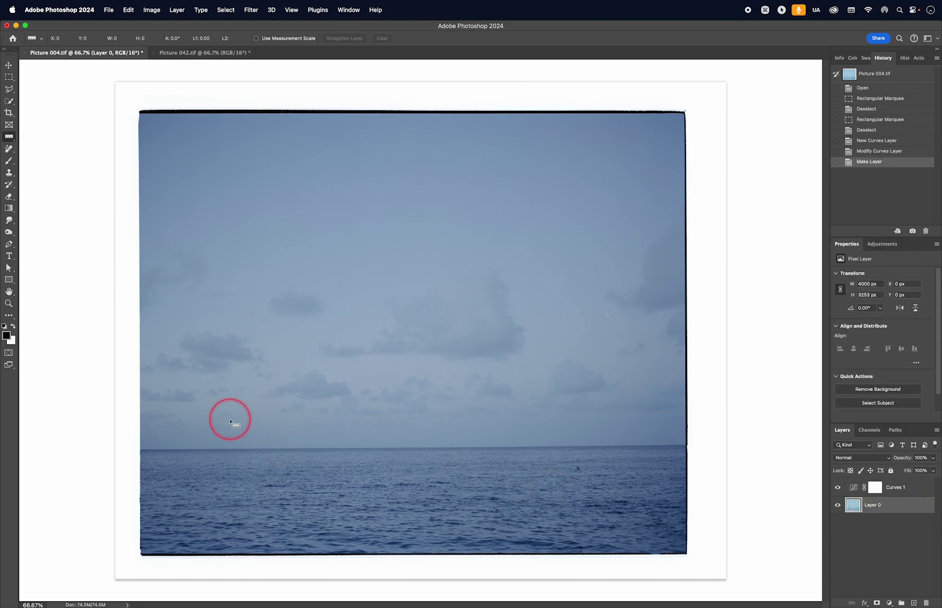
left_click_drag(161, 449, 742, 445)
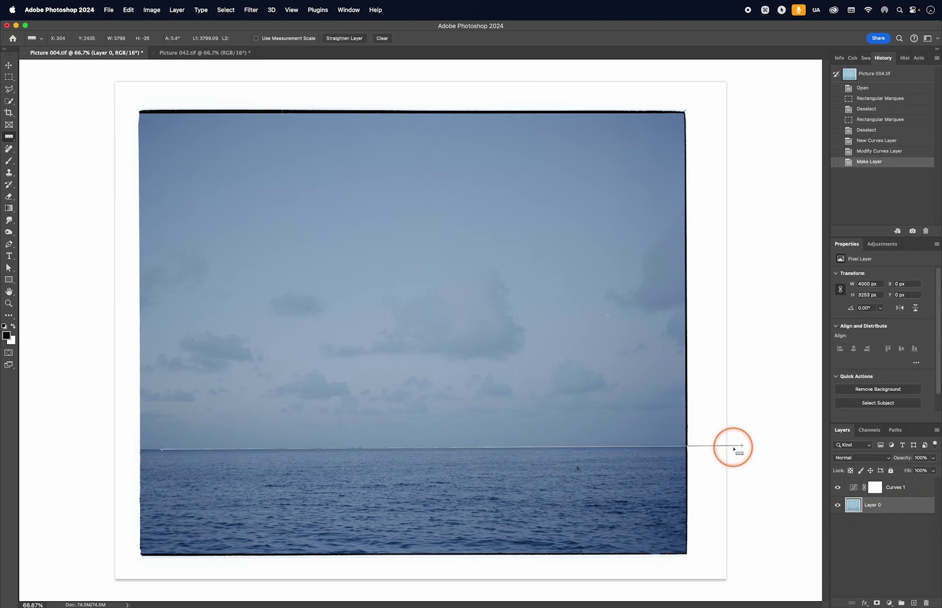
left_click(349, 40)
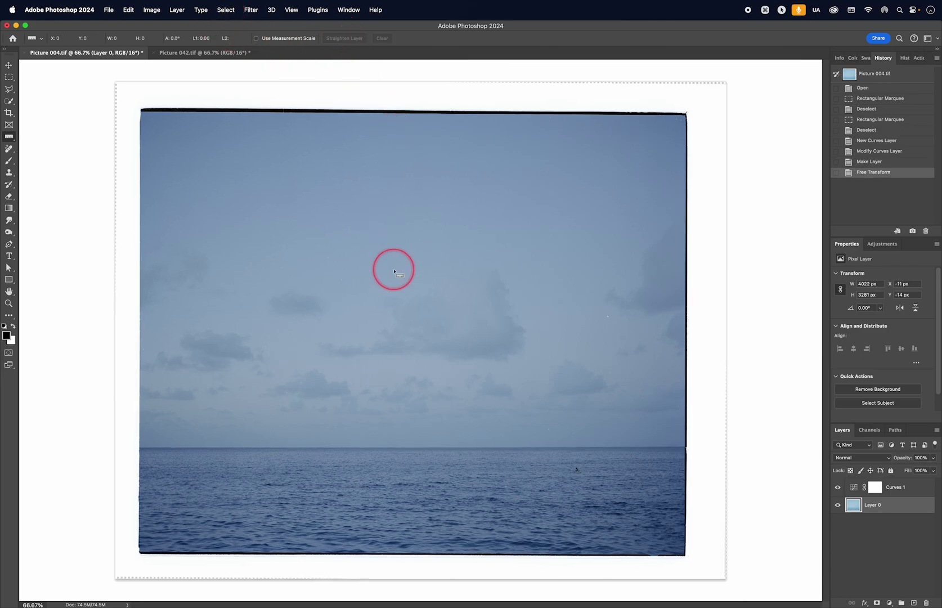
Step: Crop the seascape to 3534 × 2644 px, trimming the black film edges and white border
key("c")
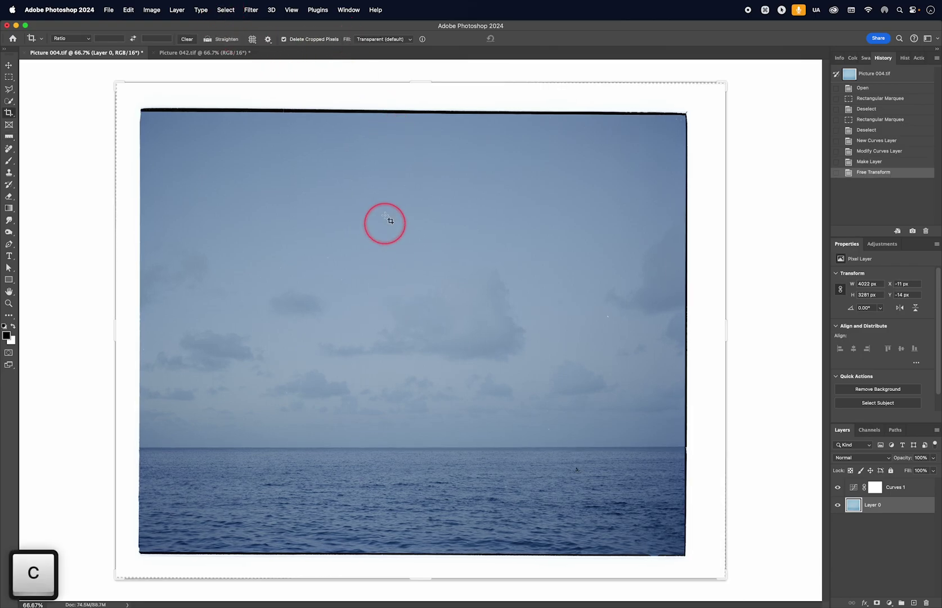
left_click(430, 91)
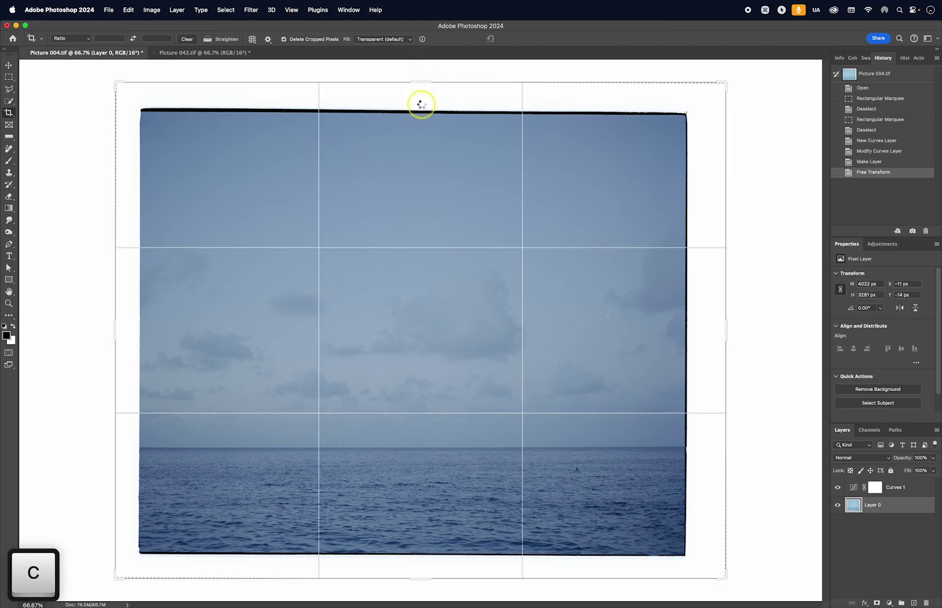
left_click_drag(421, 104, 422, 101)
left_click_drag(723, 328, 702, 328)
left_click_drag(420, 567, 417, 566)
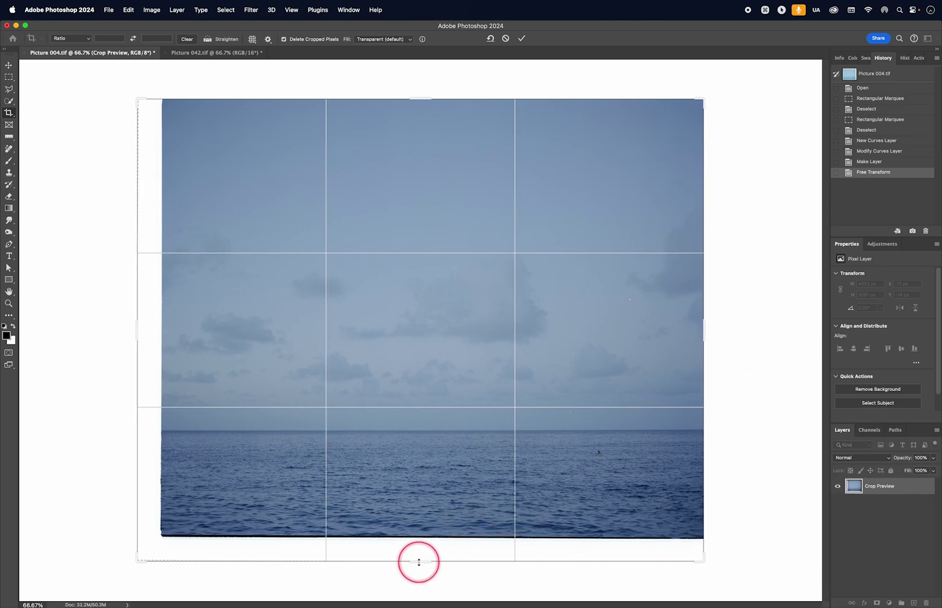
left_click_drag(419, 561, 417, 544)
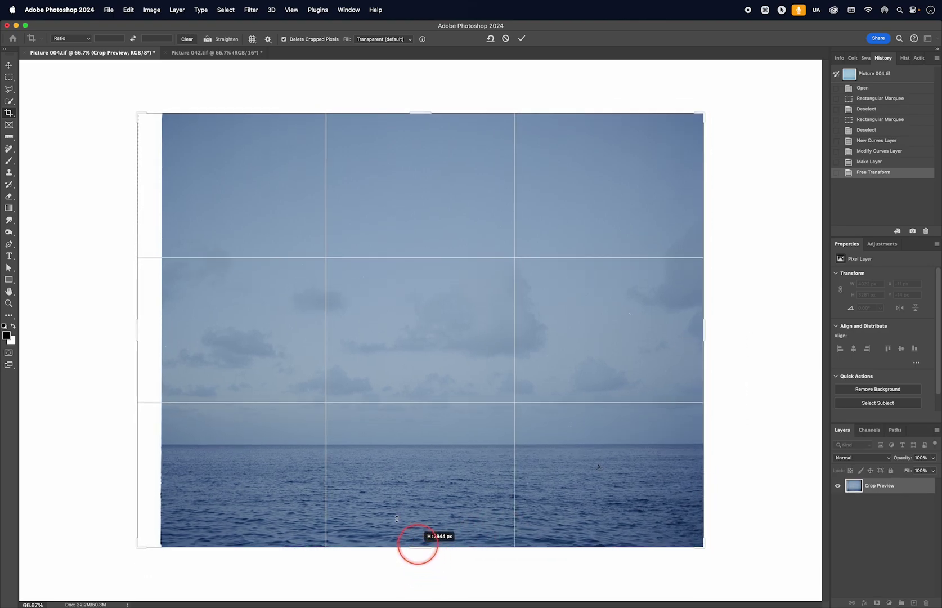
left_click_drag(140, 336, 152, 330)
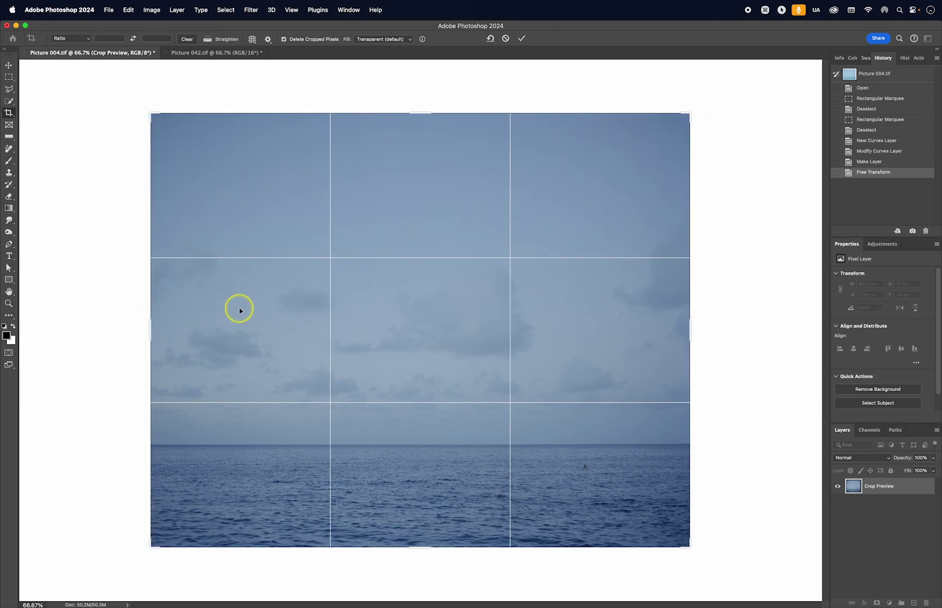
double_click(475, 454)
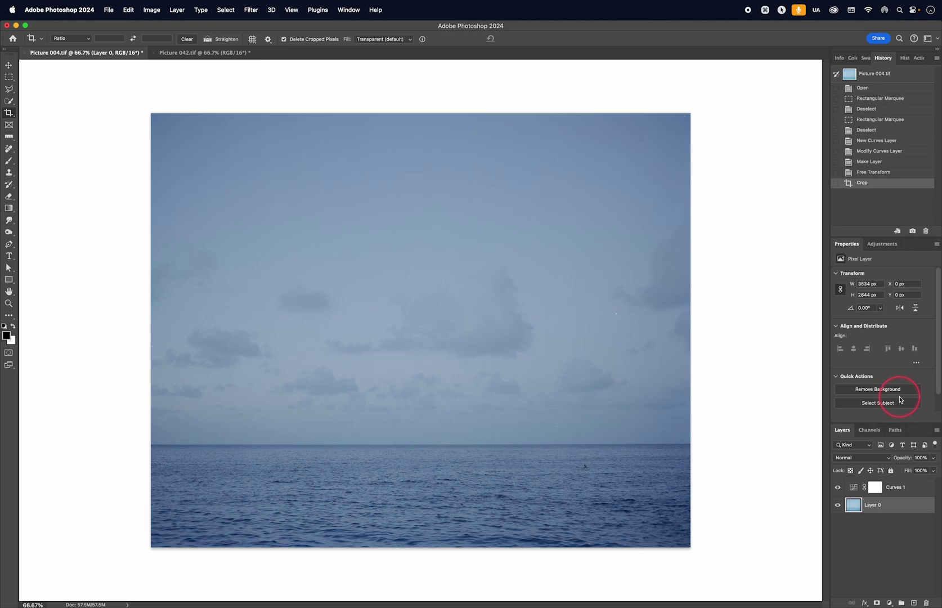
Step: Add Curves 2 with black point at Input 22, white point pulled in, and lifted midtone points
left_click(883, 246)
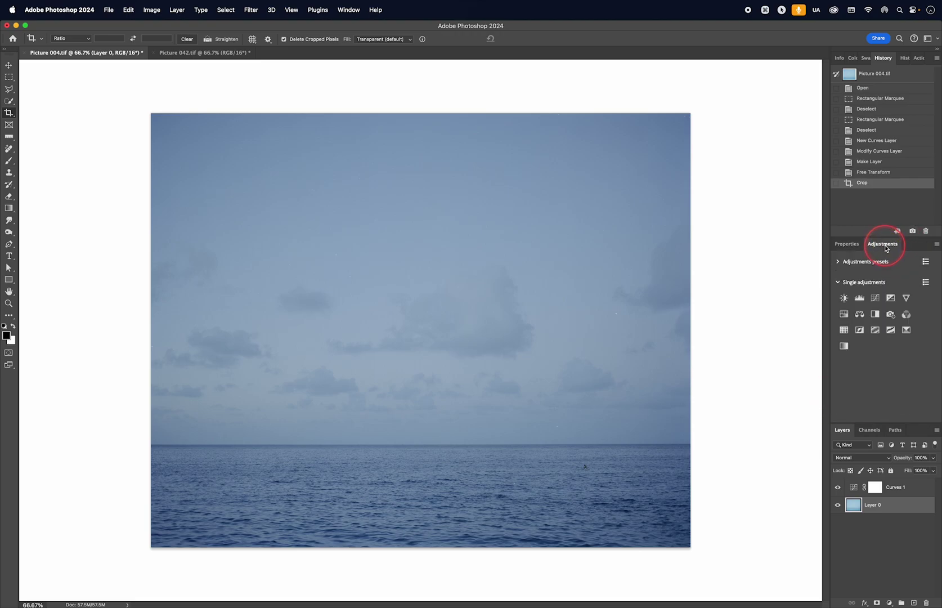
left_click(876, 299)
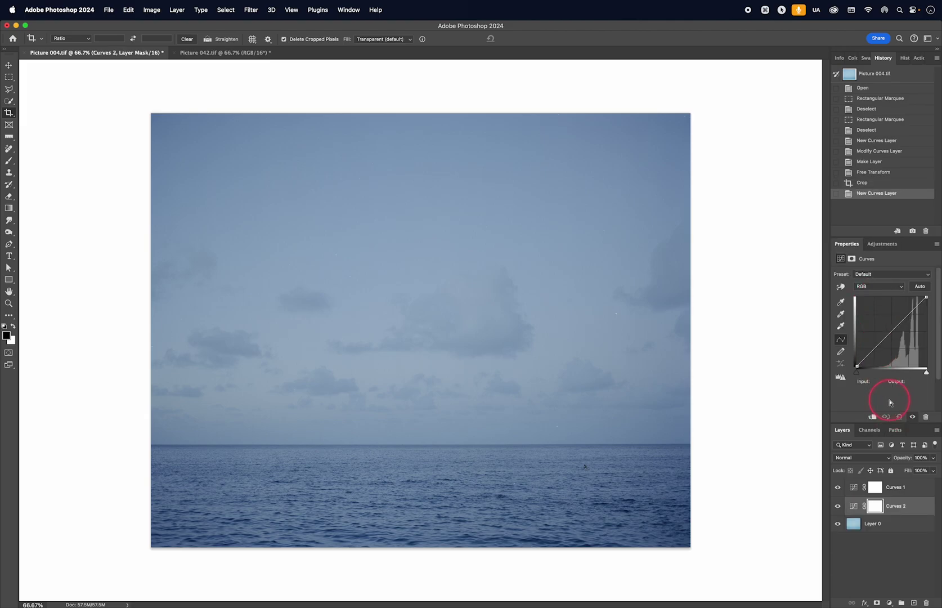
left_click_drag(857, 365, 866, 366)
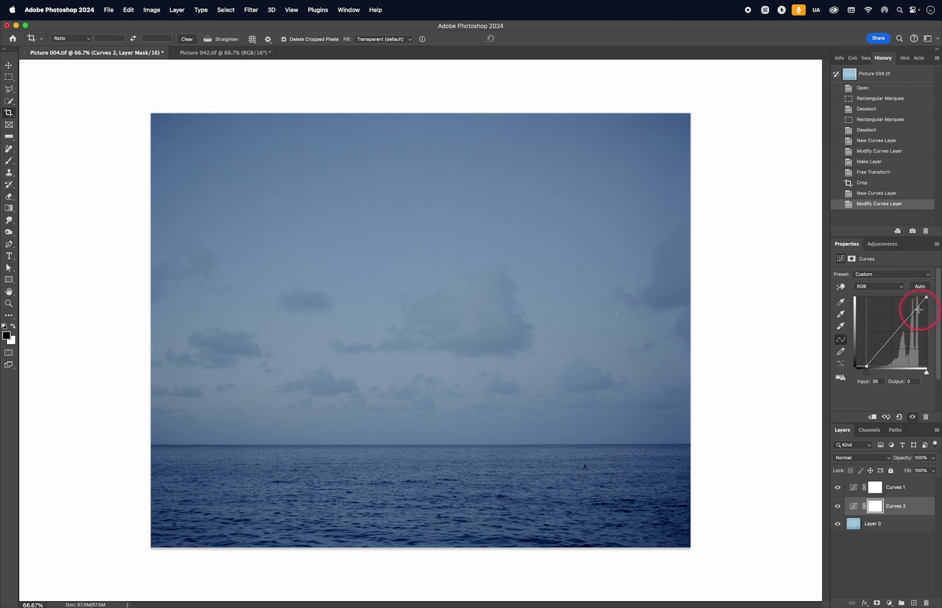
left_click_drag(923, 299, 905, 313)
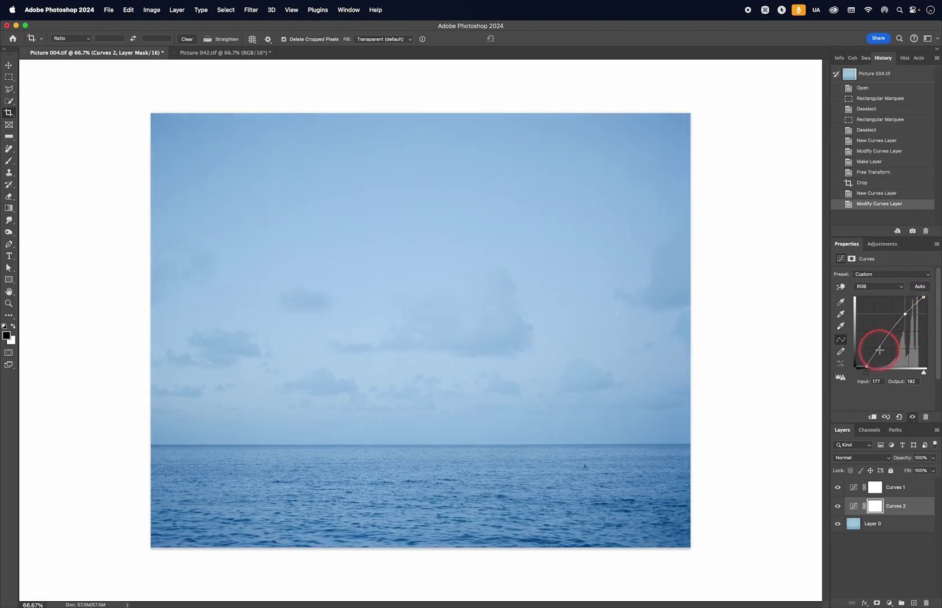
left_click_drag(881, 349, 881, 349)
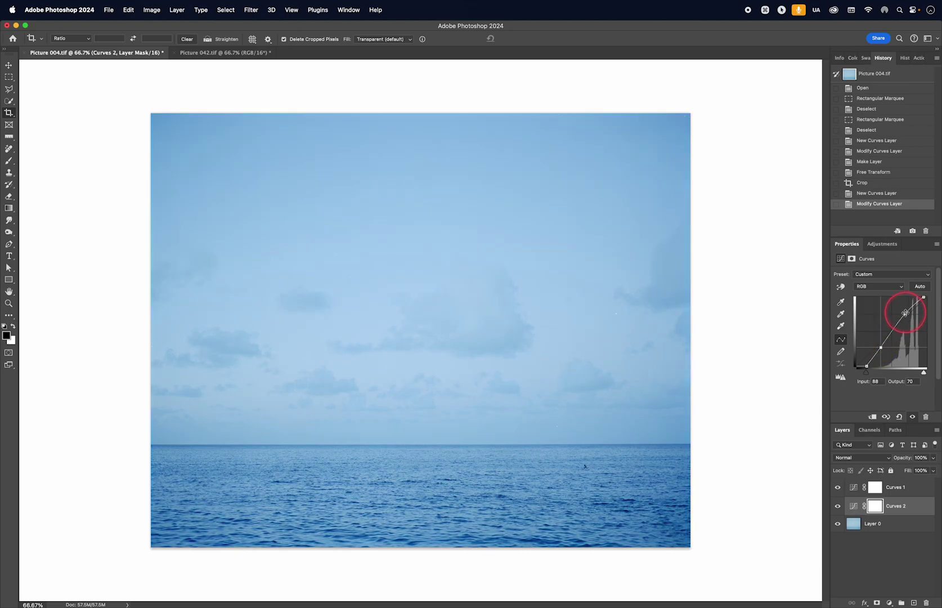
left_click_drag(905, 313, 906, 313)
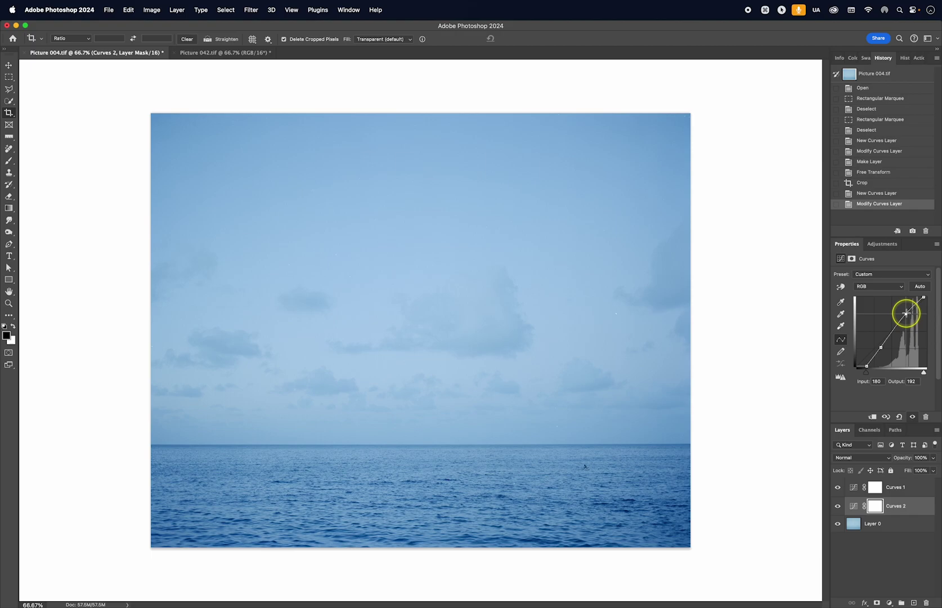
Step: Add a Color Balance layer with Midtones Cyan–Red set to +14
left_click(882, 244)
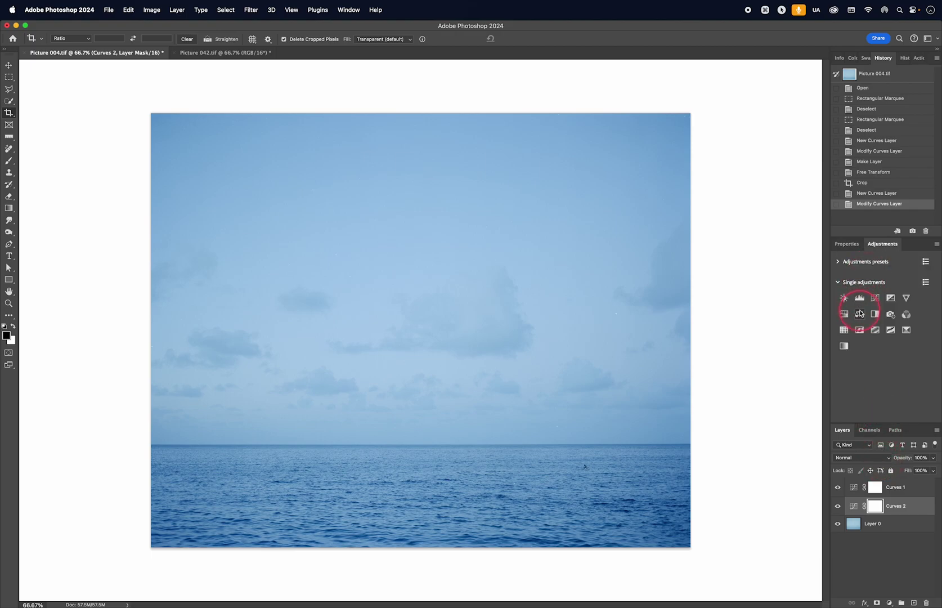
left_click(859, 314)
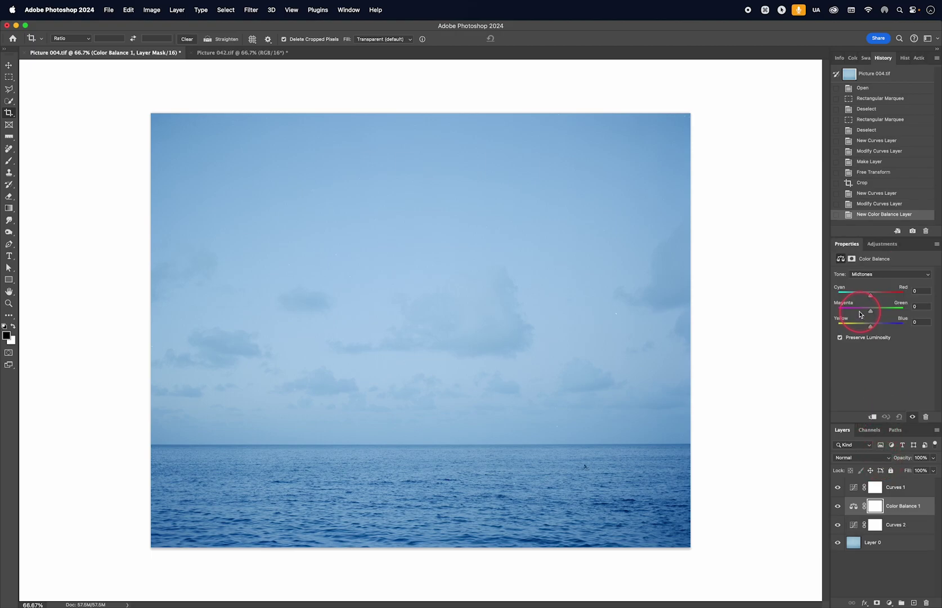
left_click_drag(870, 296, 873, 297)
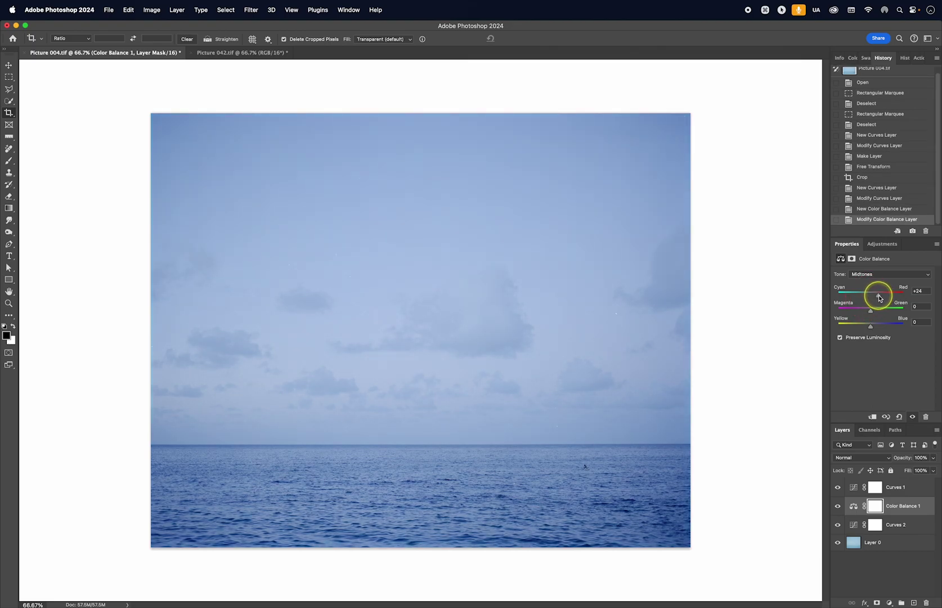
mouse_move(879, 298)
left_mouse_down()
mouse_move(809, 320)
mouse_move(880, 297)
left_mouse_up()
Step: Compare the original scan with the adjusted one, then switch to Picture 042.tif
left_click(837, 543, "alt")
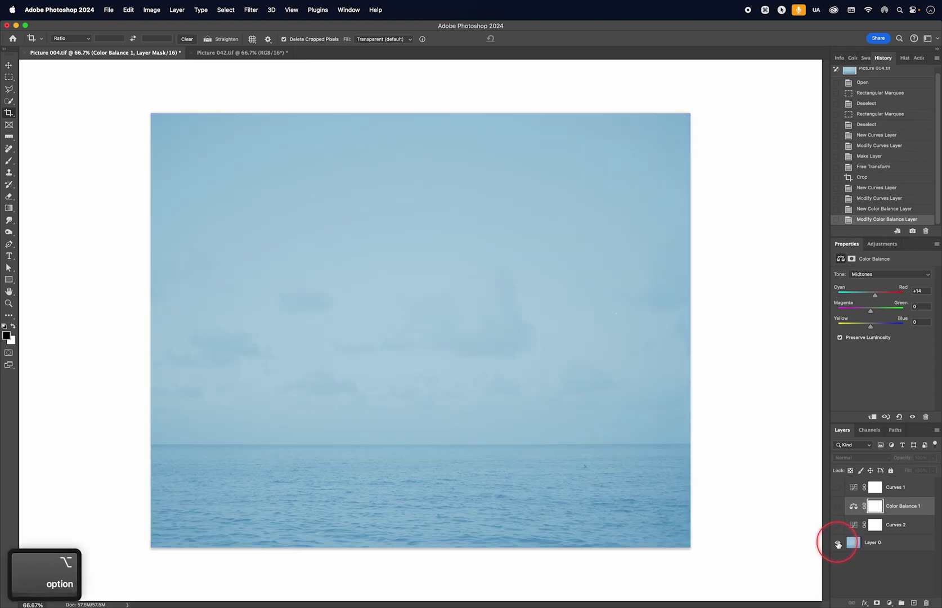
left_click(837, 544, "alt")
left_click(838, 544, "alt")
left_click(837, 544, "alt")
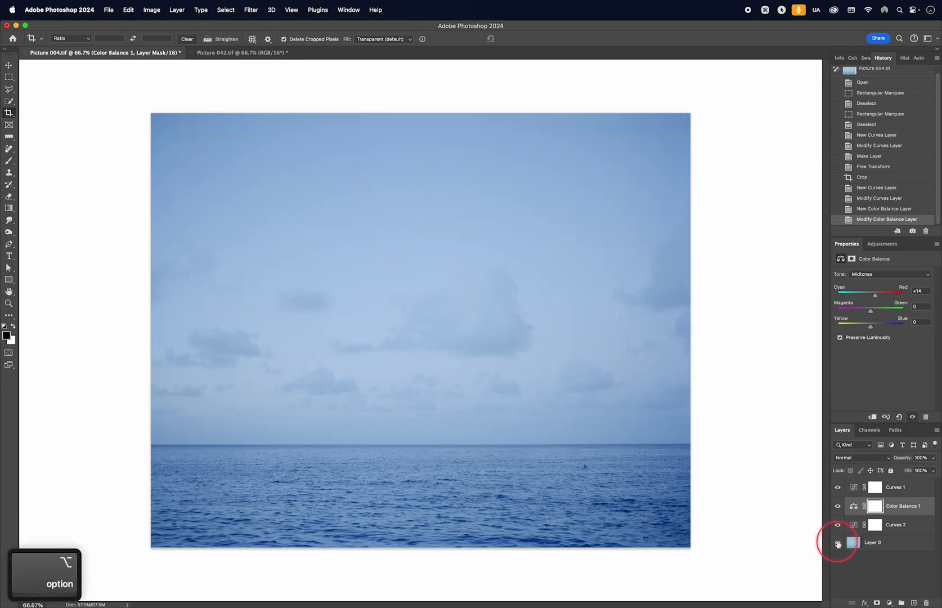
left_click(837, 544, "alt")
left_click(837, 543, "alt")
left_click(838, 544, "alt")
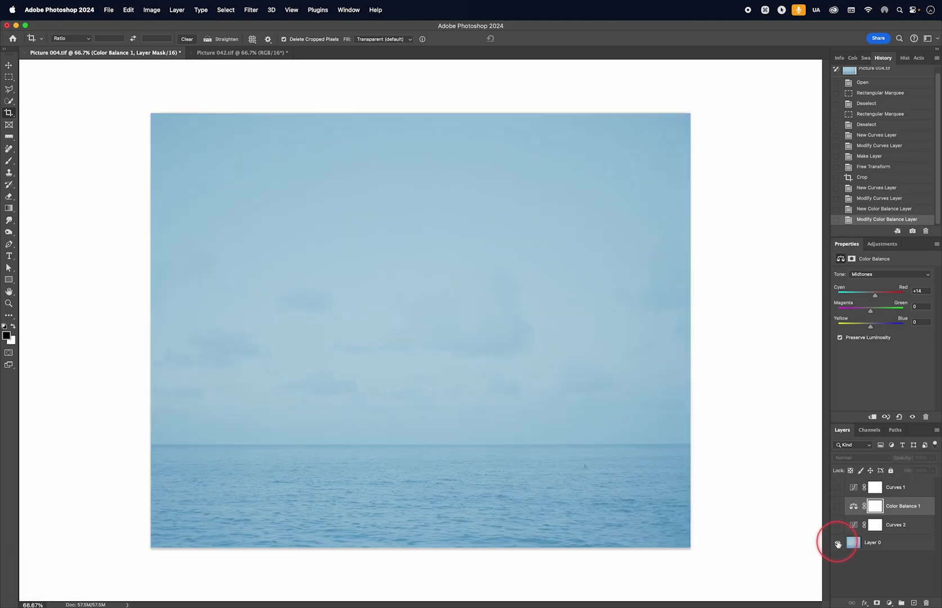
left_click(837, 544, "alt")
left_click(233, 52)
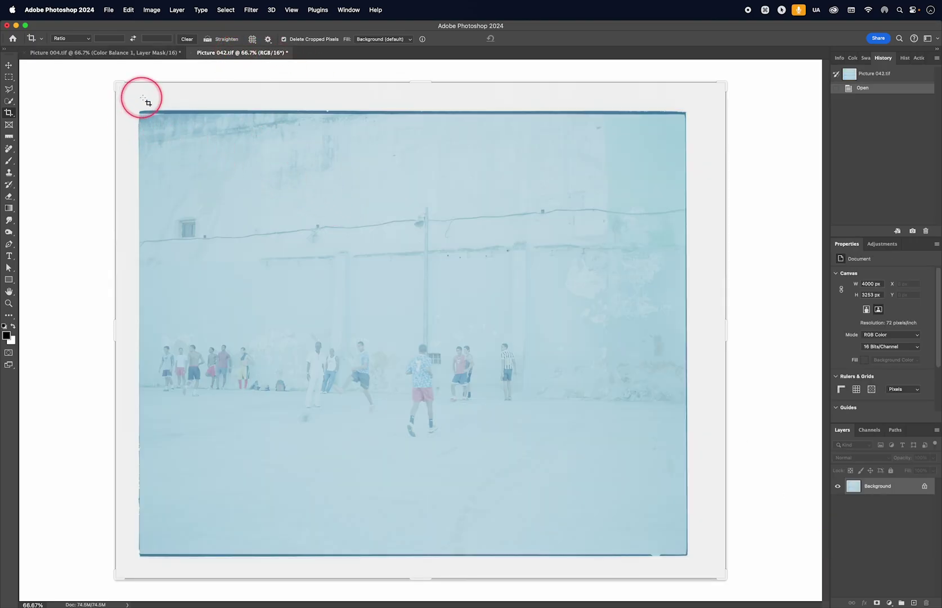
Step: Crop Picture 042.tif to 3555 × 2873 px, pulling each edge in past the film borders
key("v")
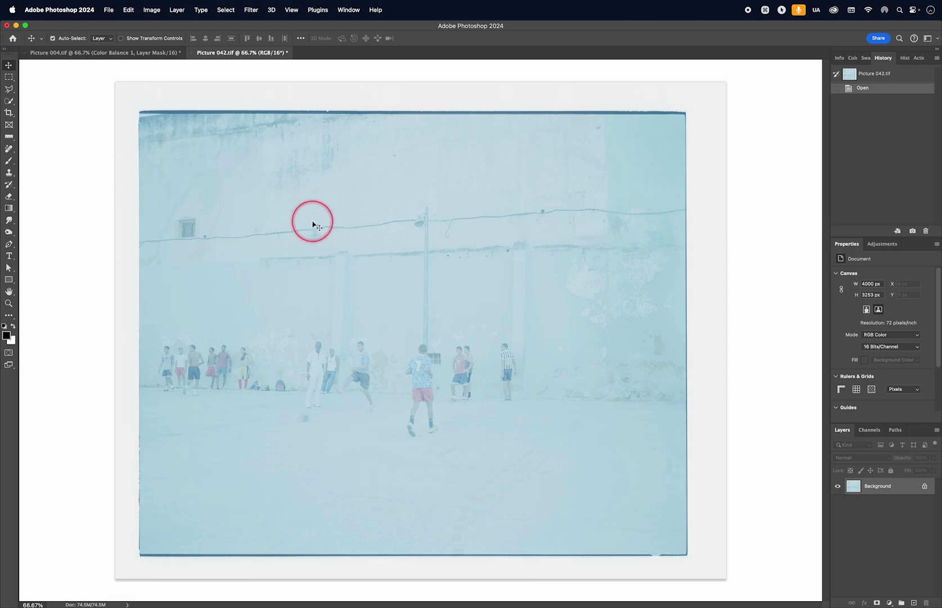
key("c")
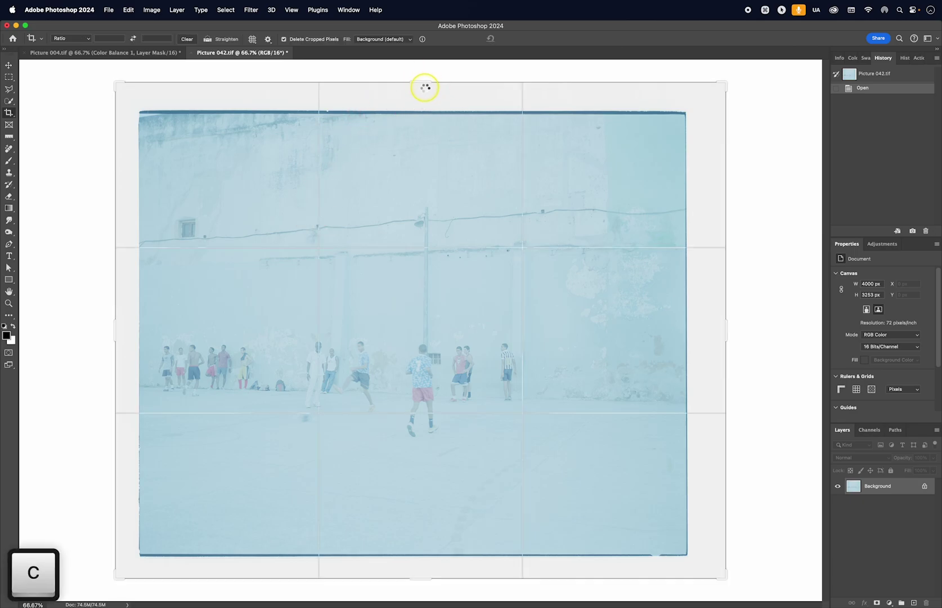
left_click_drag(425, 87, 425, 98)
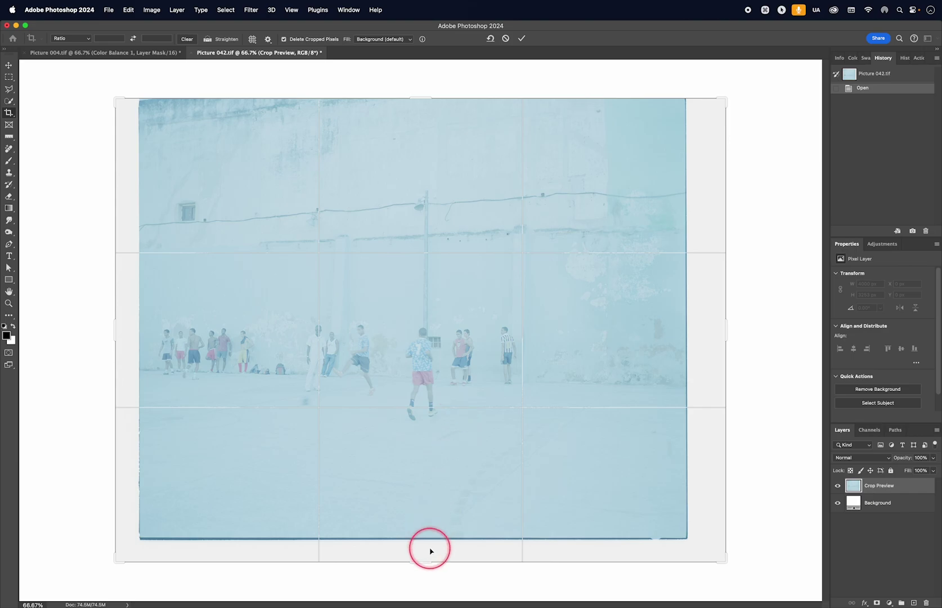
left_click_drag(423, 562, 421, 547)
left_click_drag(114, 330, 125, 331)
left_click_drag(713, 324, 693, 325)
double_click(588, 305)
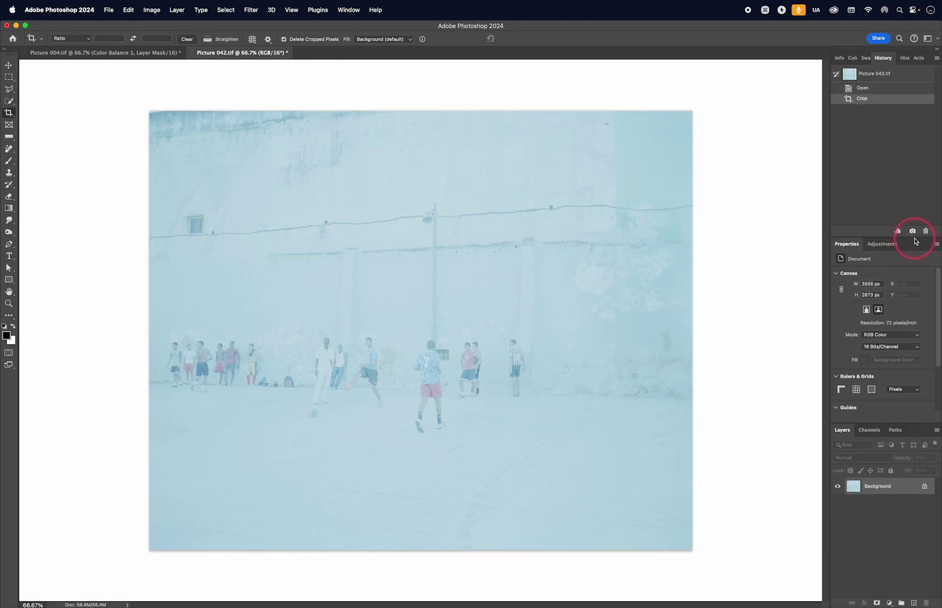
Step: Add Curves 1 and, zoomed in on the players, sample the white point from a white shirt
left_click(889, 245)
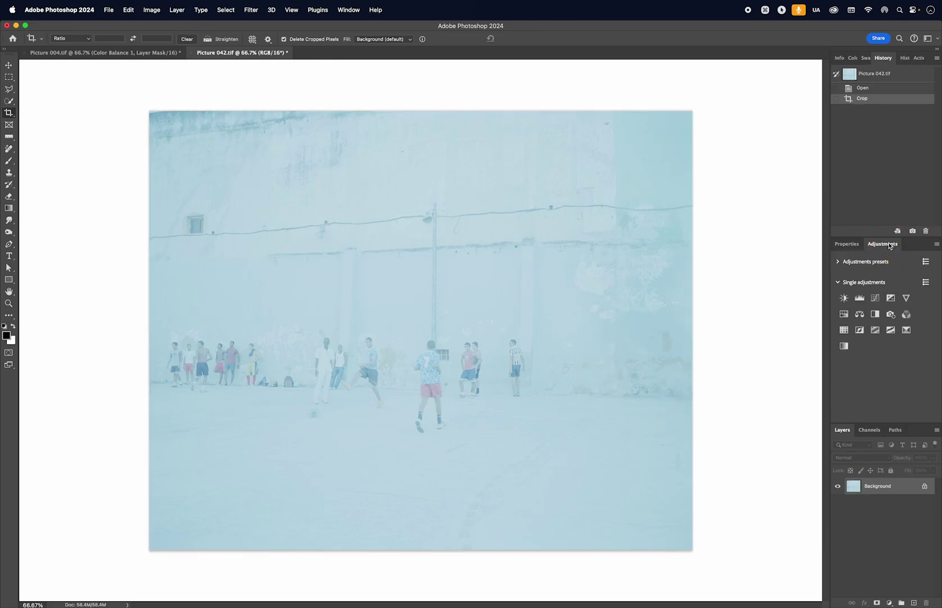
left_click(880, 300)
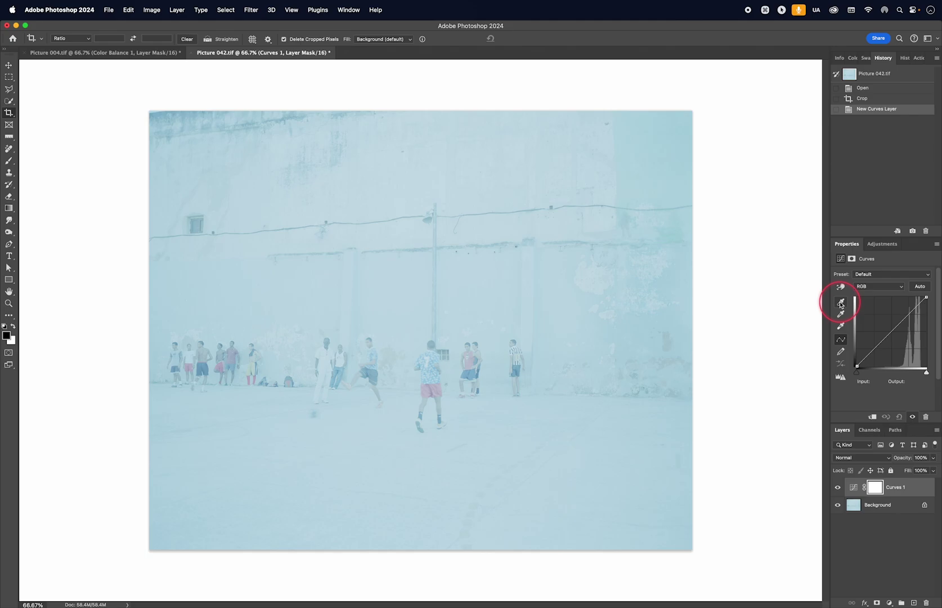
left_click(840, 326)
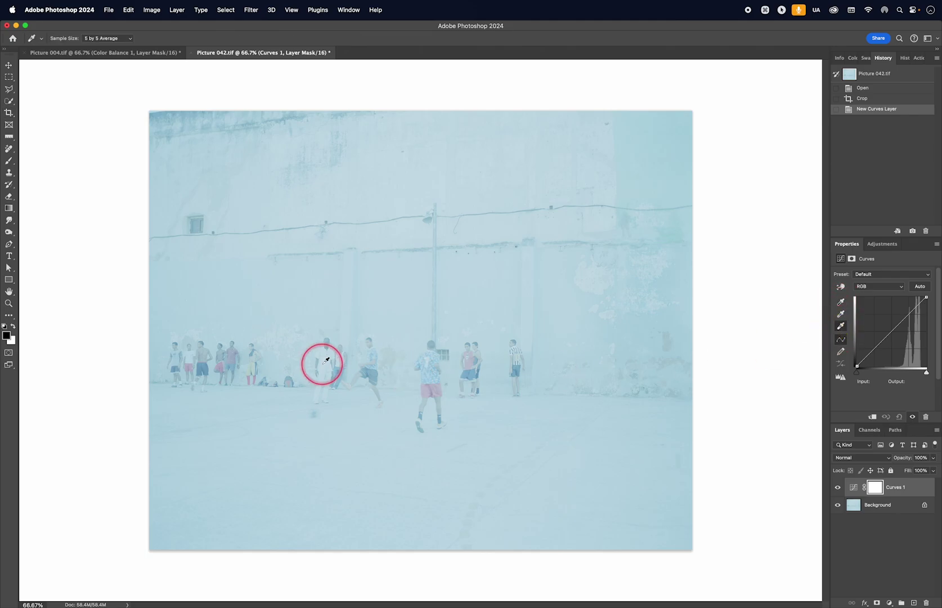
key("z")
left_click_drag(326, 361, 405, 437)
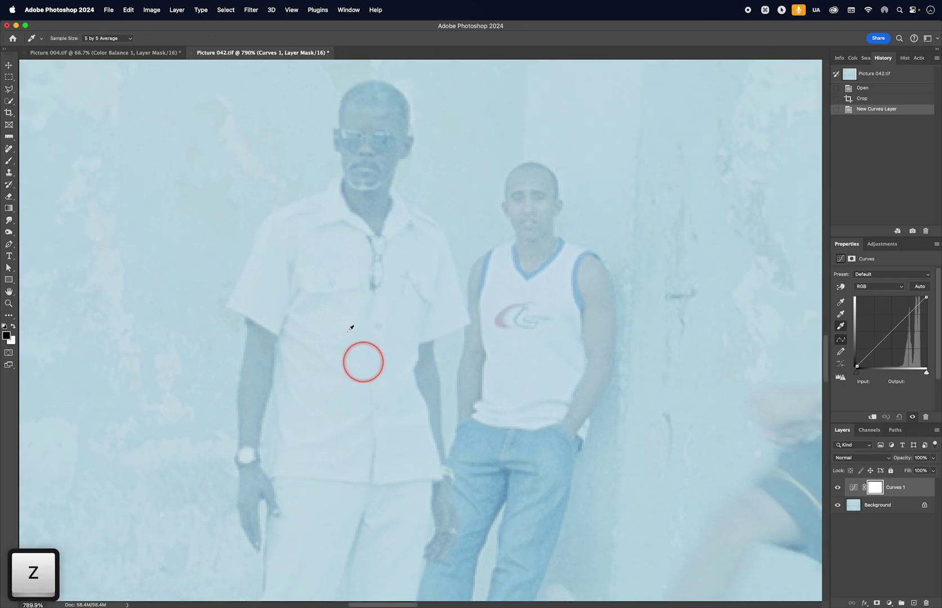
left_click(346, 284)
left_click_drag(347, 284, 570, 290)
scroll(420, 279, "down", 5)
key("space")
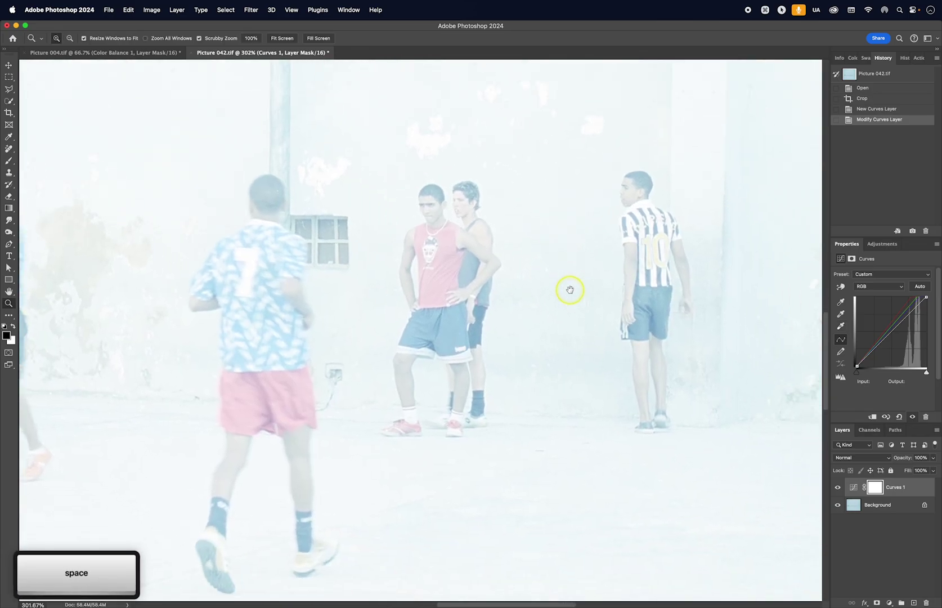
Step: Change the shadow target colour to 191919 (Brightness 10%) without saving it as default
double_click(841, 302)
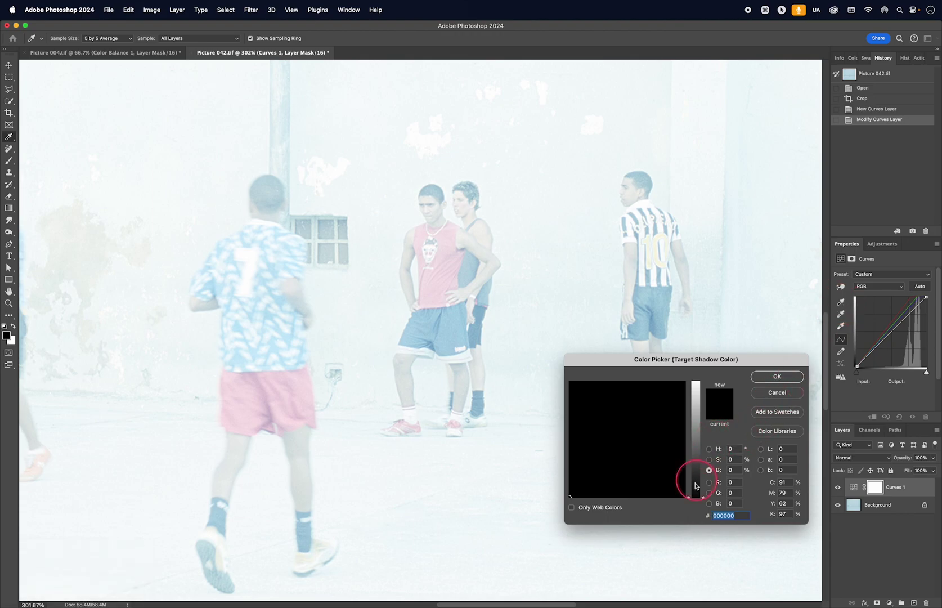
left_click(710, 450)
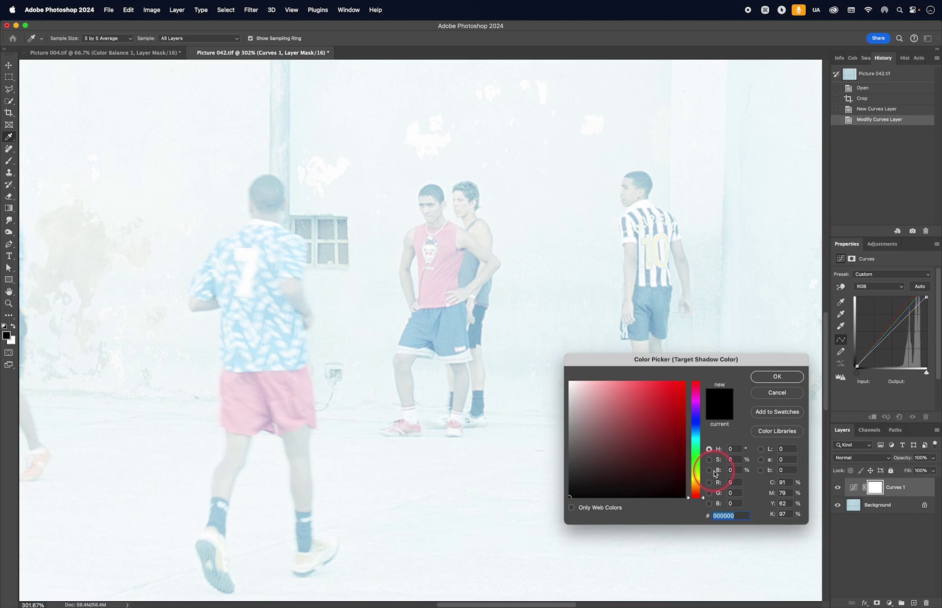
left_click(709, 470)
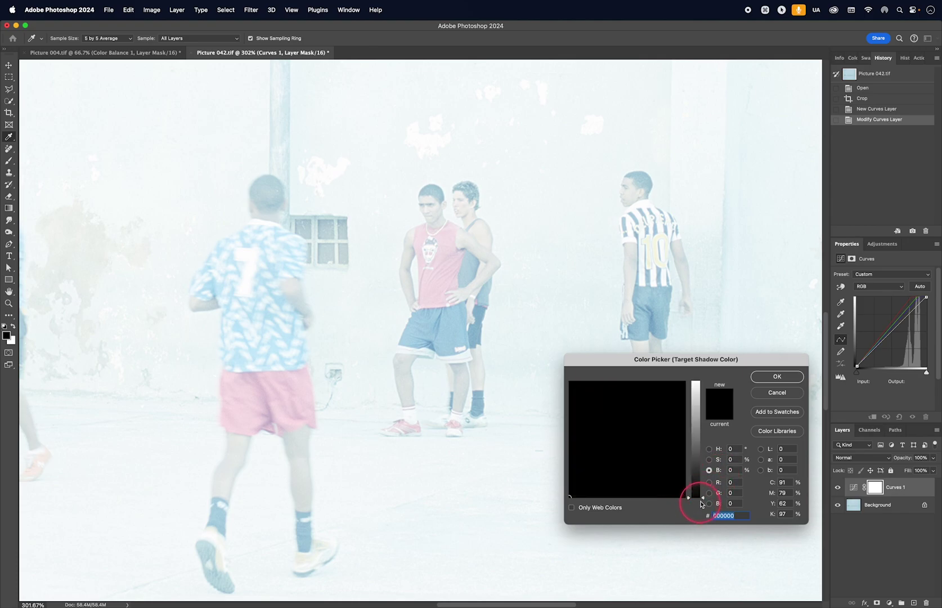
left_click_drag(703, 500, 703, 497)
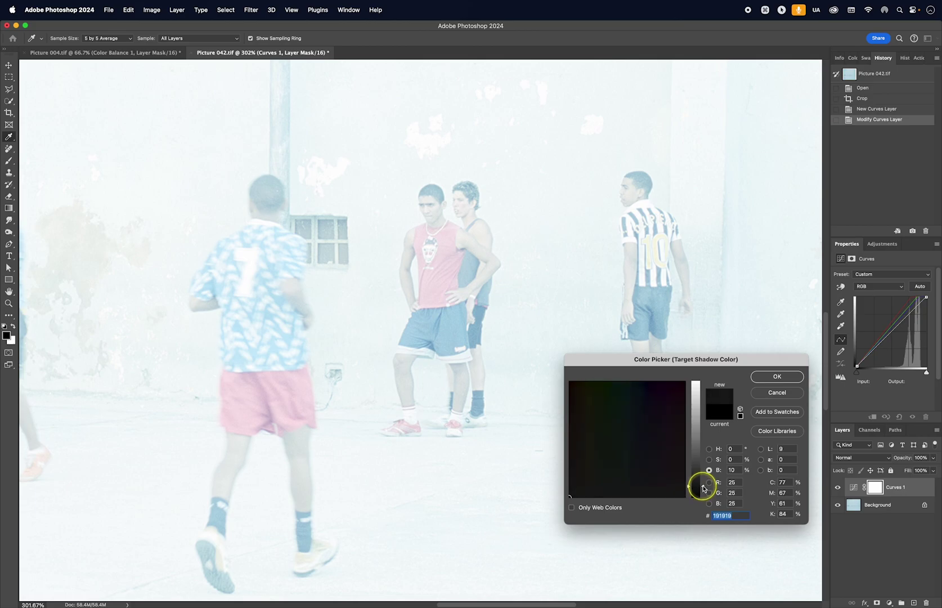
left_click(794, 376)
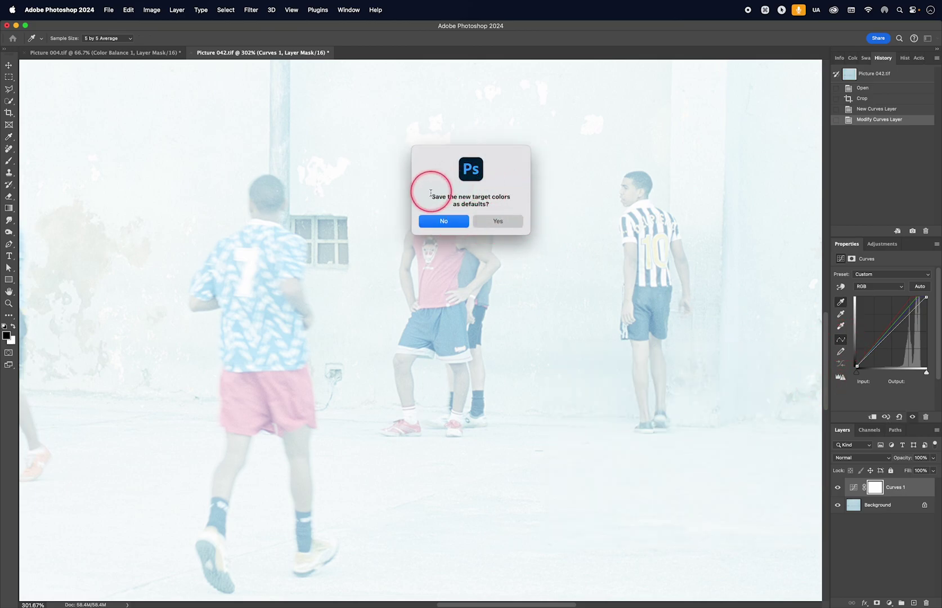
left_click(457, 221)
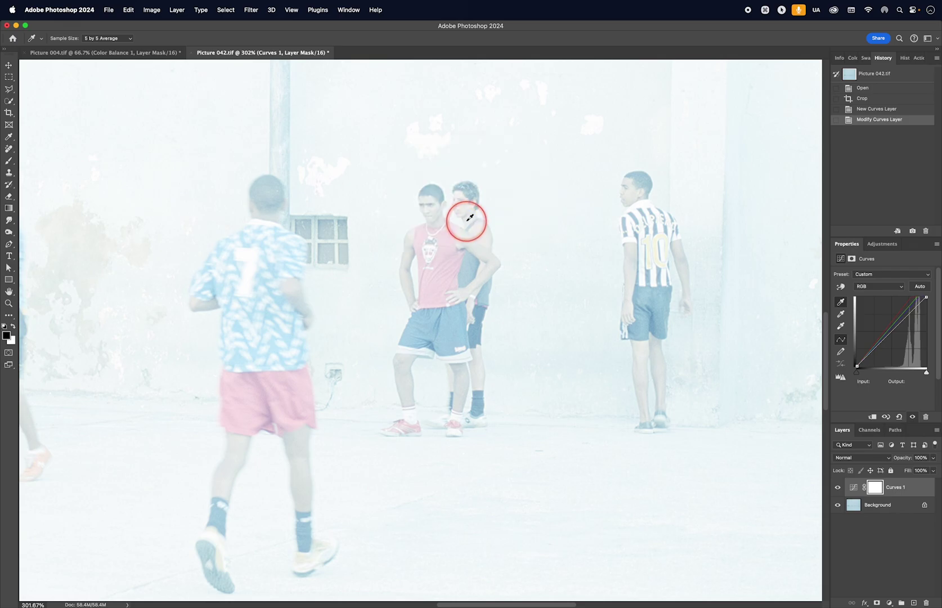
Step: Set the black point from the dark sock and a neutral gray point on the wall
left_click(478, 403)
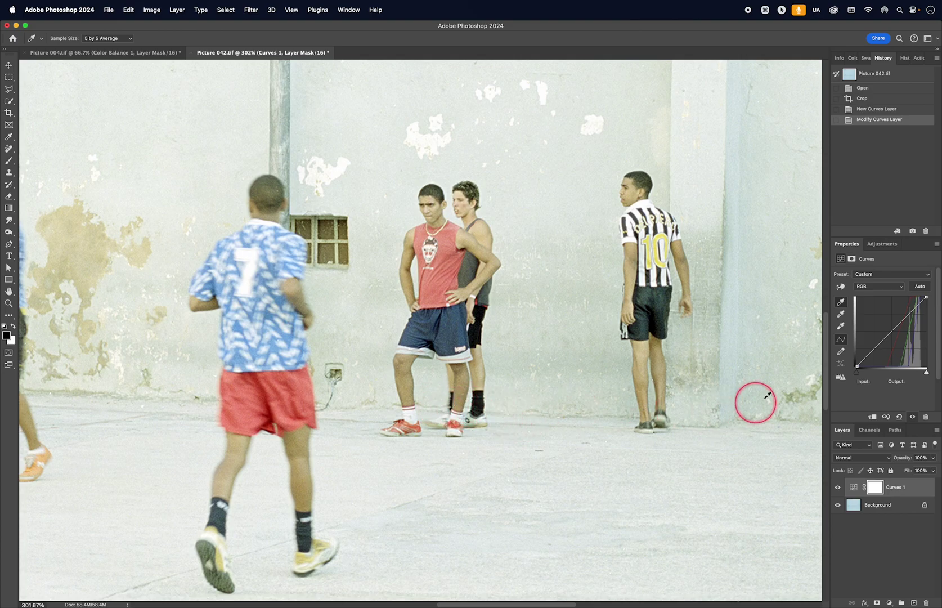
left_click(841, 316)
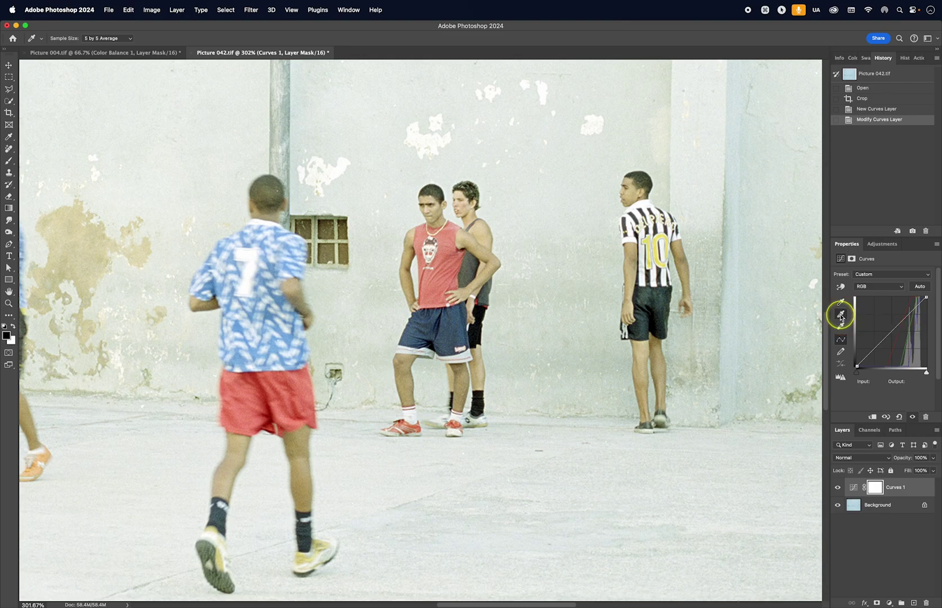
key("space")
left_click_drag(301, 145, 677, 147)
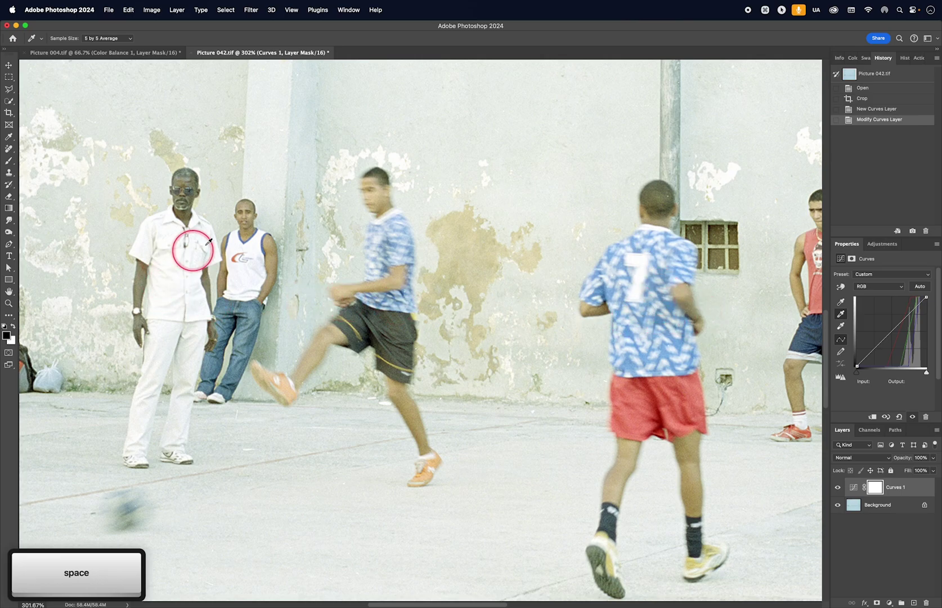
key("space")
left_click_drag(576, 217, 318, 490)
left_click_drag(427, 223, 405, 364)
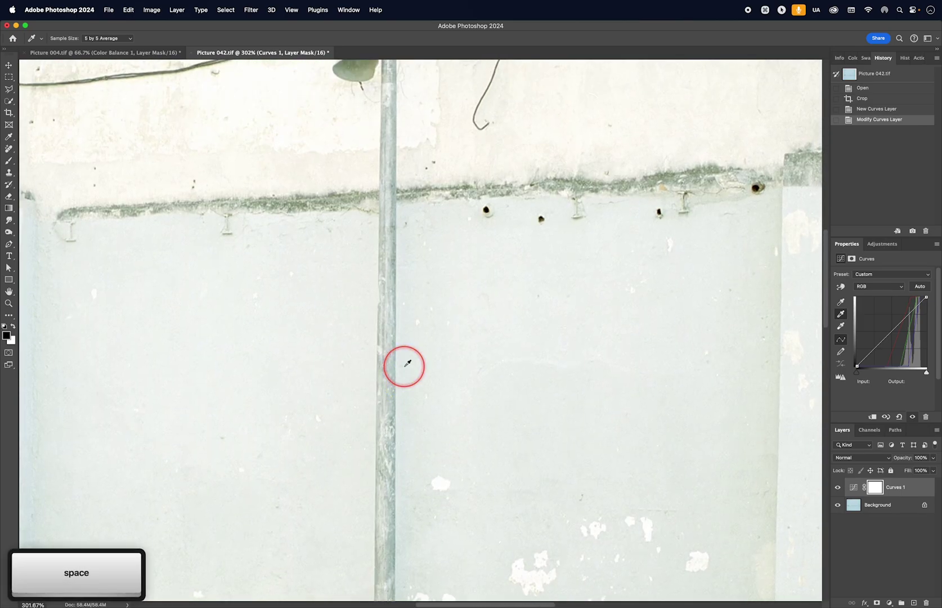
left_click_drag(374, 211, 380, 337)
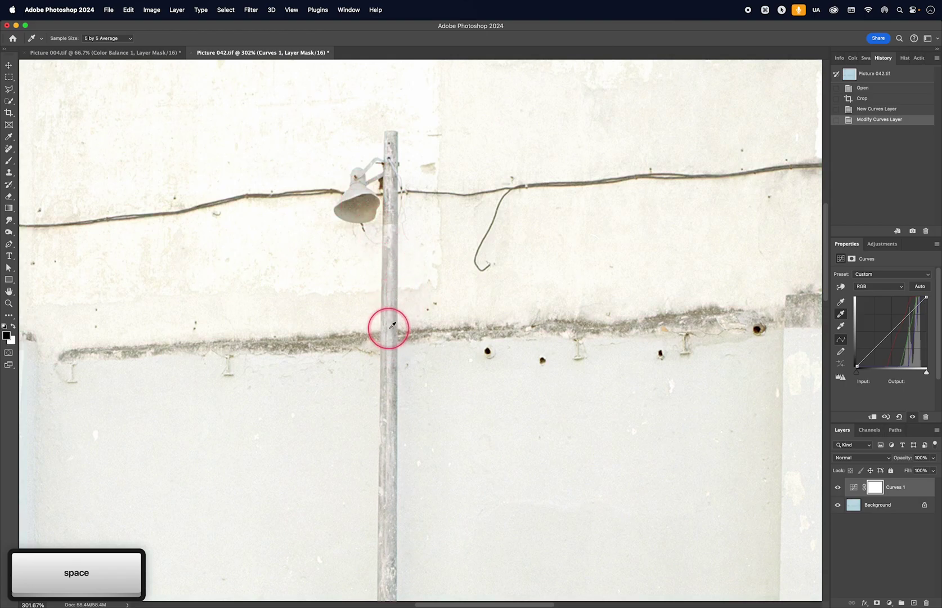
scroll(388, 320, "down", 10)
scroll(388, 320, "down", 3)
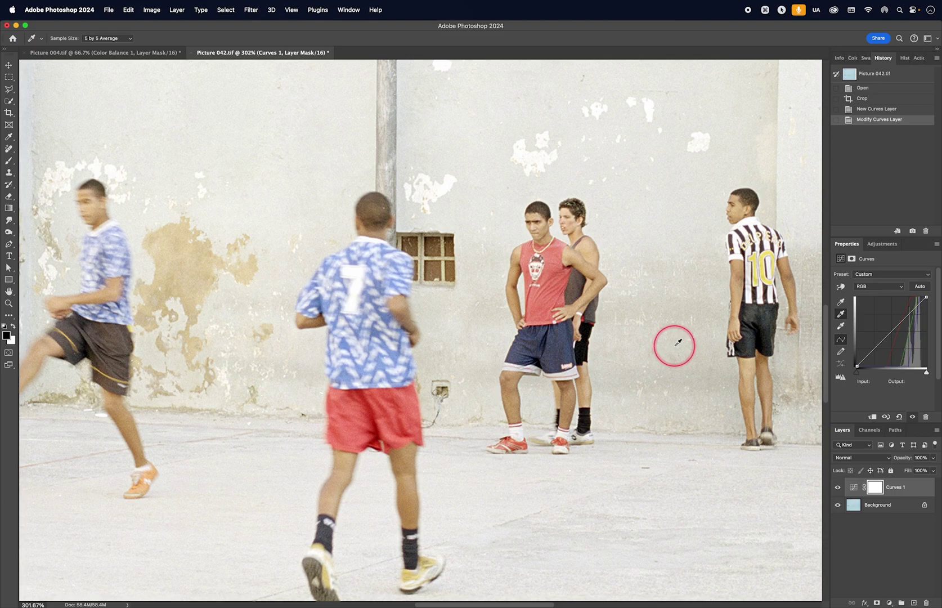
key("super+0")
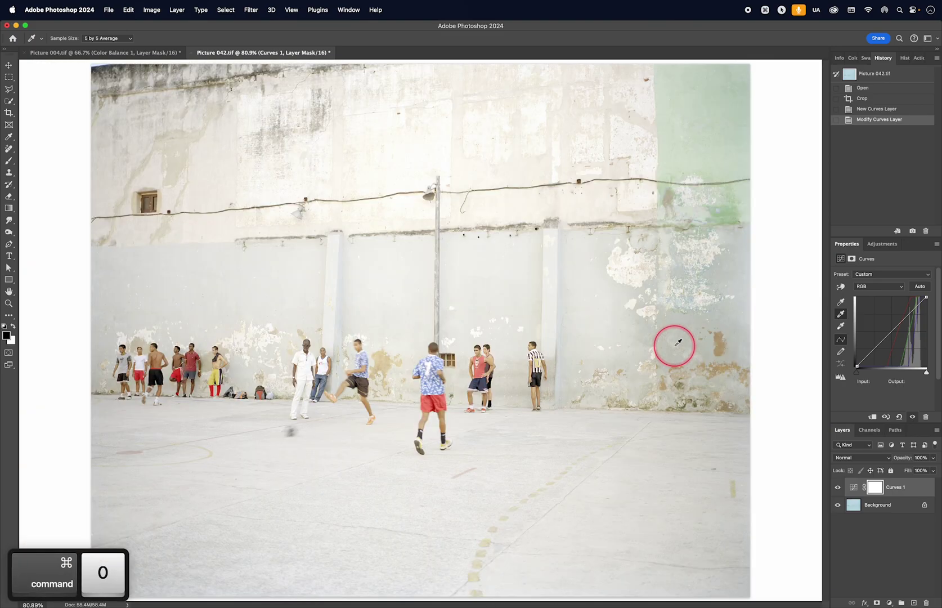
left_click(770, 343)
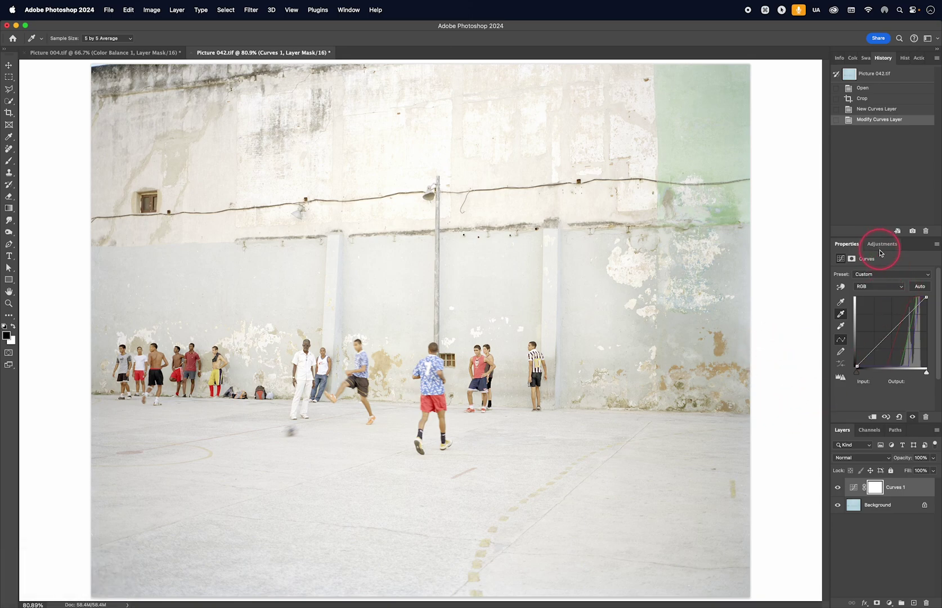
Step: Toggle Curves 1 off and on to compare the corrected scan with the blue original
left_click(836, 488)
left_click(837, 488)
left_click(836, 489)
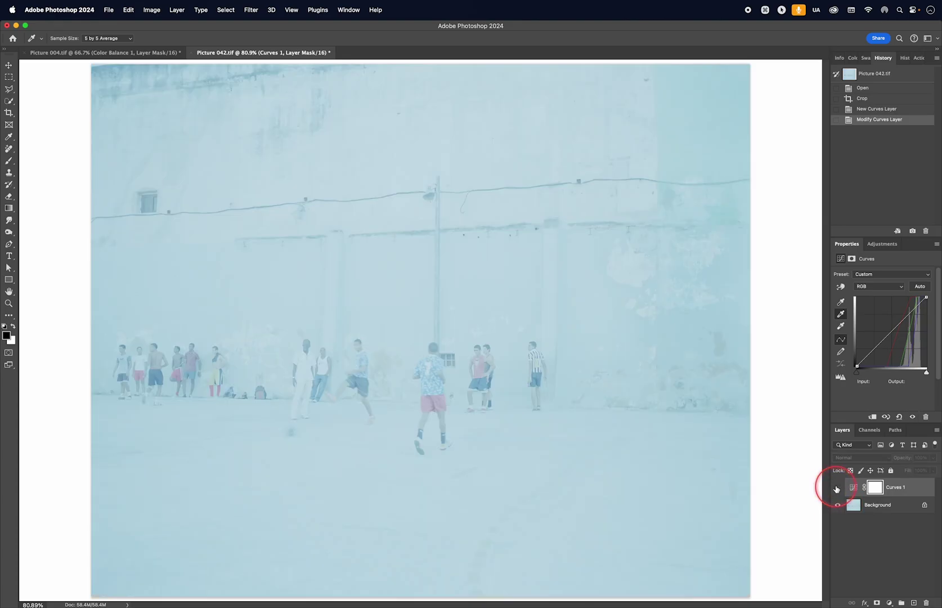
left_click(837, 488)
left_click(836, 488)
left_click(836, 488)
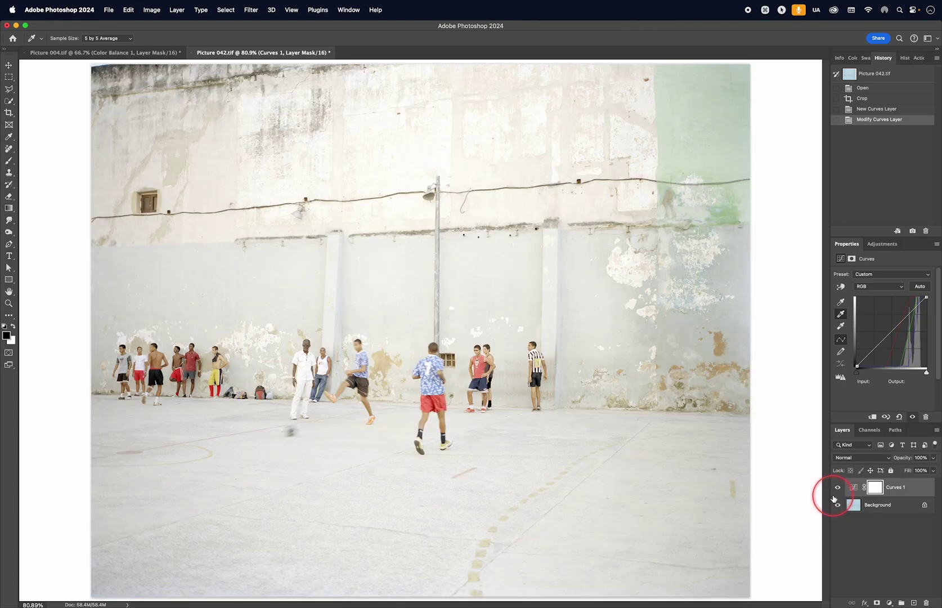
Step: Add Curves 2 with black point at Input 42 and points near 96/58 and 183/168
left_click(883, 244)
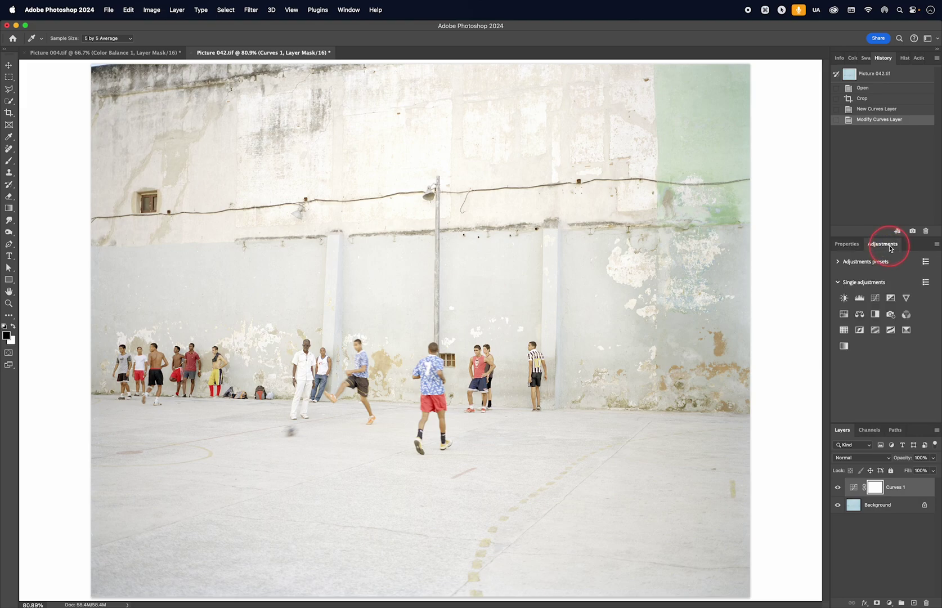
left_click(875, 300)
left_click_drag(856, 366, 868, 367)
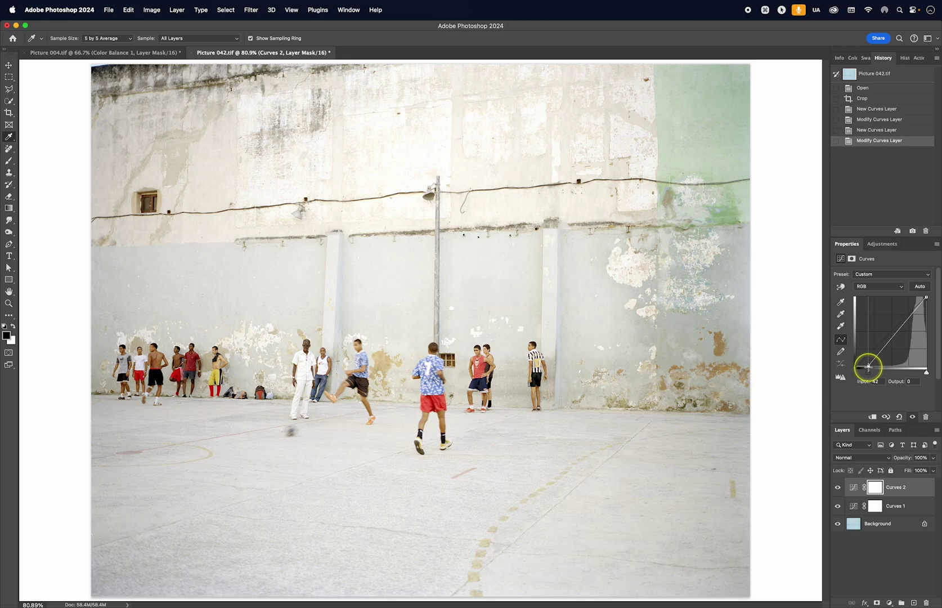
left_click(883, 349)
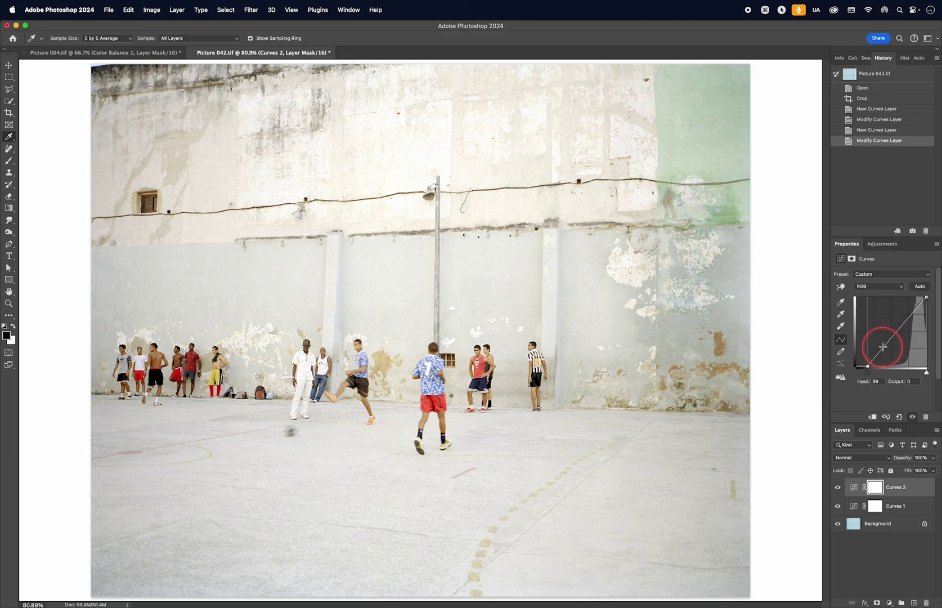
left_click(905, 319)
left_click_drag(905, 318, 906, 321)
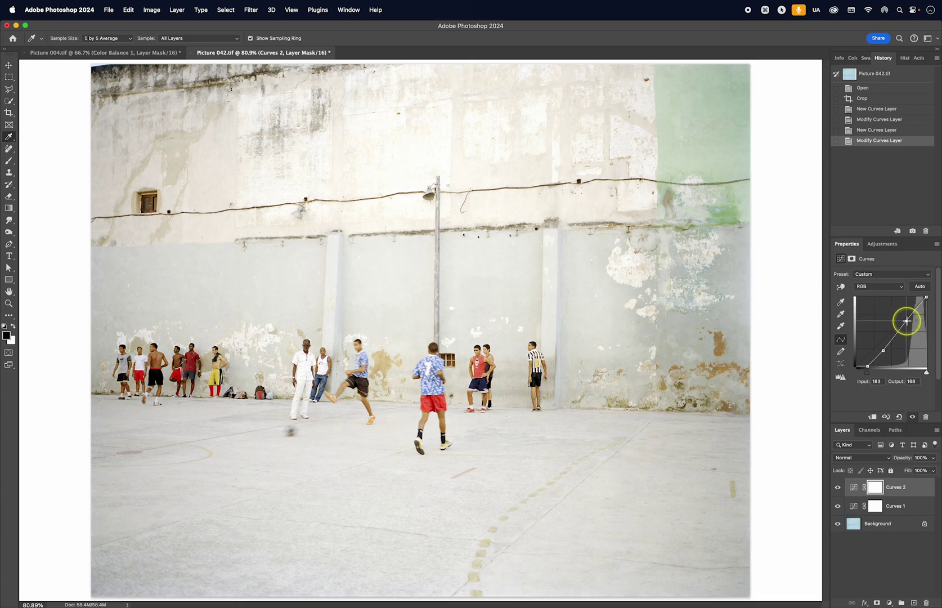
left_click(881, 243)
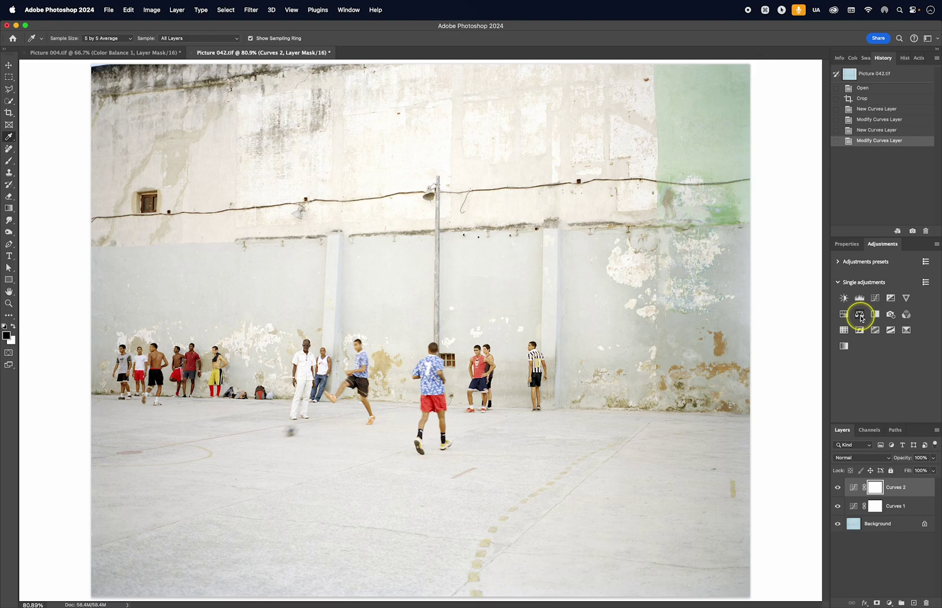
Step: Add a Color Balance layer with midtones Cyan–Red +10 and Yellow–Blue +7, comparing before and after
left_click(859, 315)
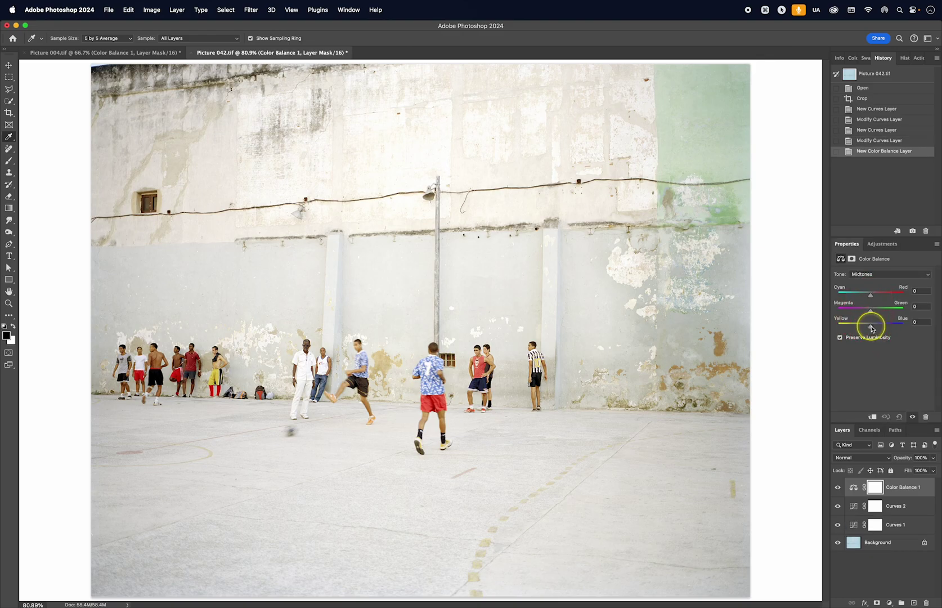
left_click_drag(872, 328, 873, 328)
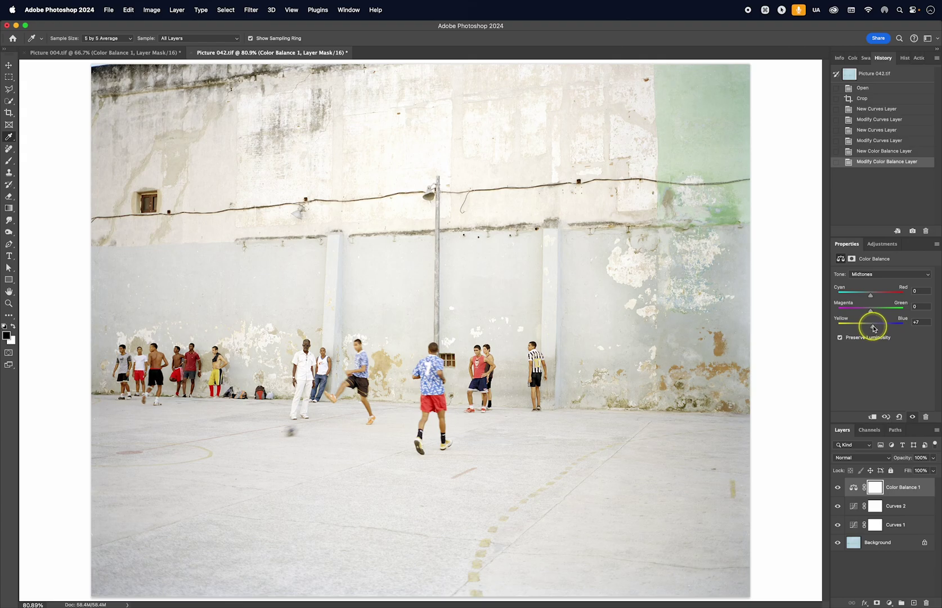
left_click_drag(874, 297, 875, 296)
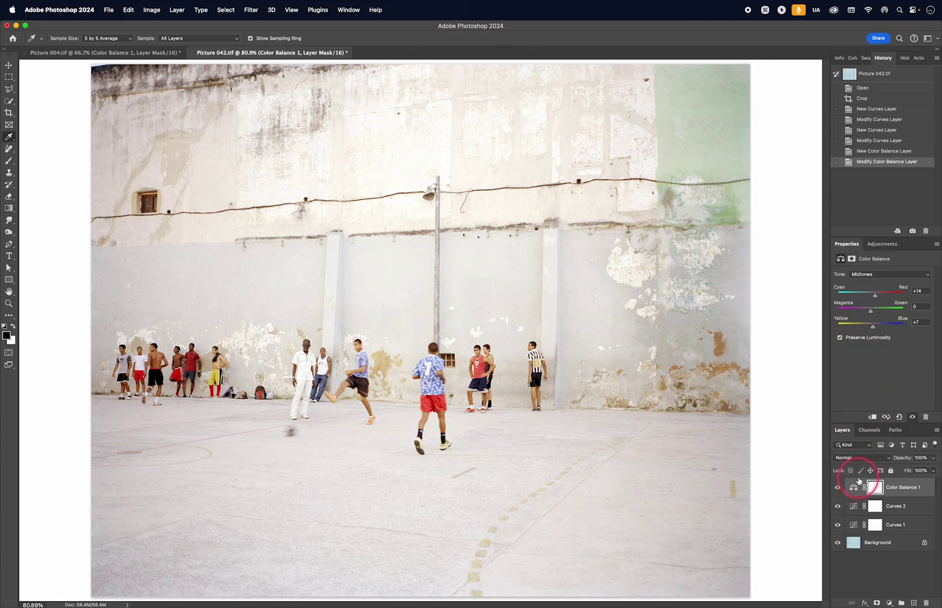
key("super+minus")
key("super+minus")
key("super+equal")
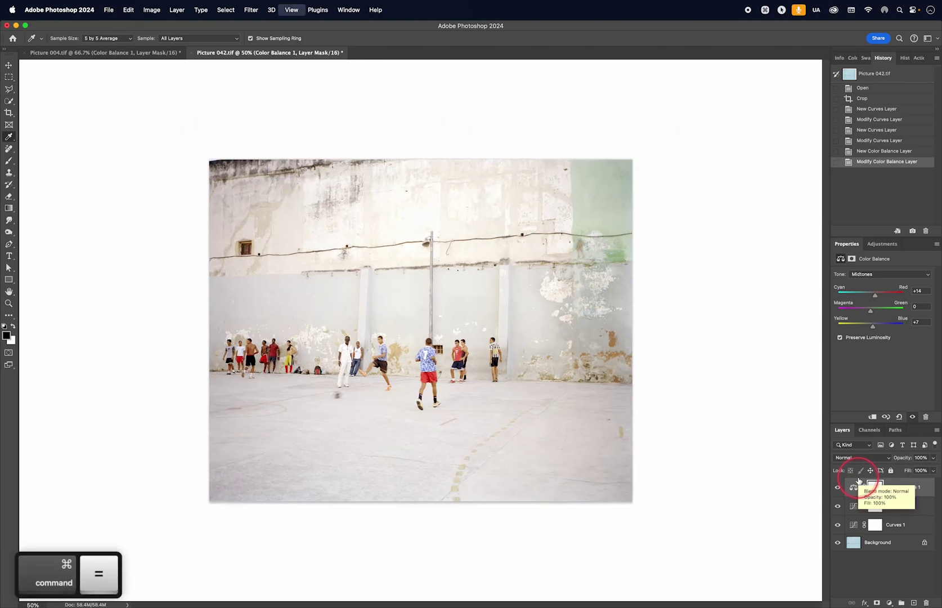
left_click(837, 488)
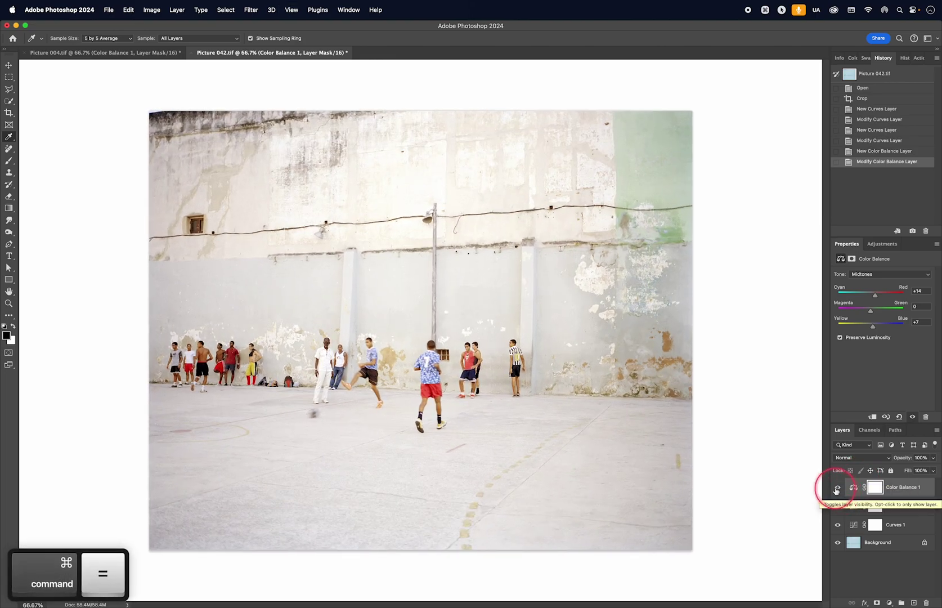
left_click(837, 489)
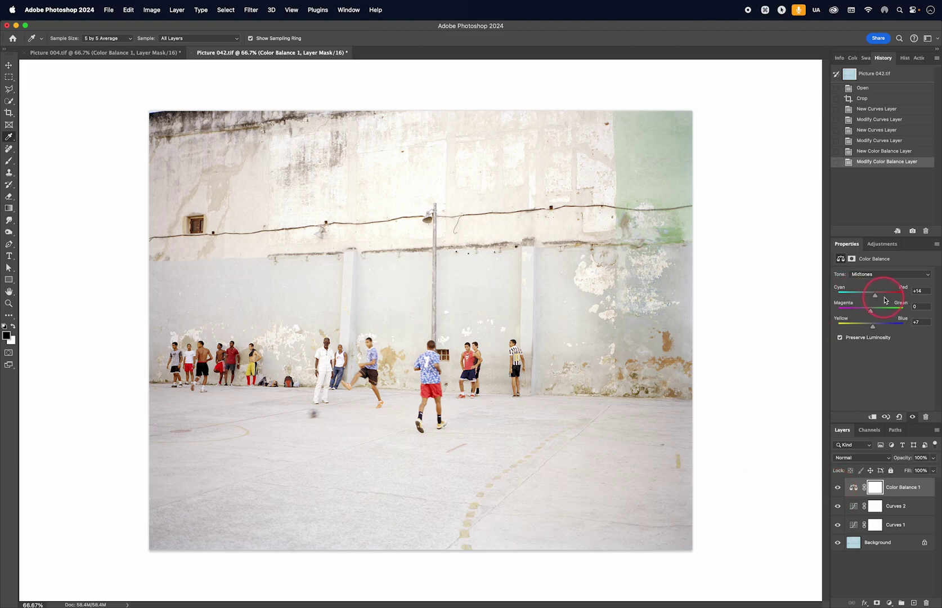
left_click(878, 297)
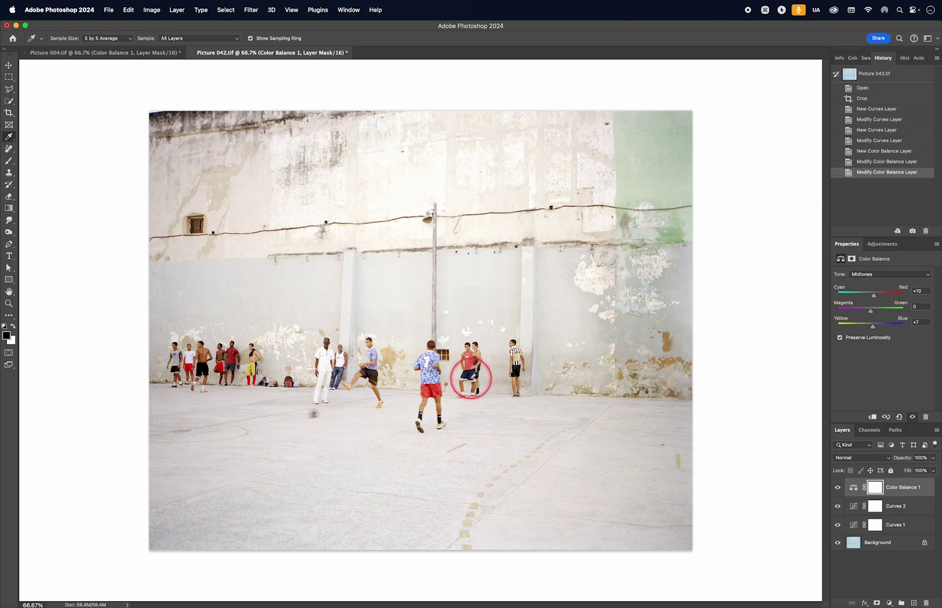
Step: Zoom in on the players by the wall to inspect the red shirt, skin and wall colours
key("z")
left_click_drag(463, 363, 511, 263)
key("i")
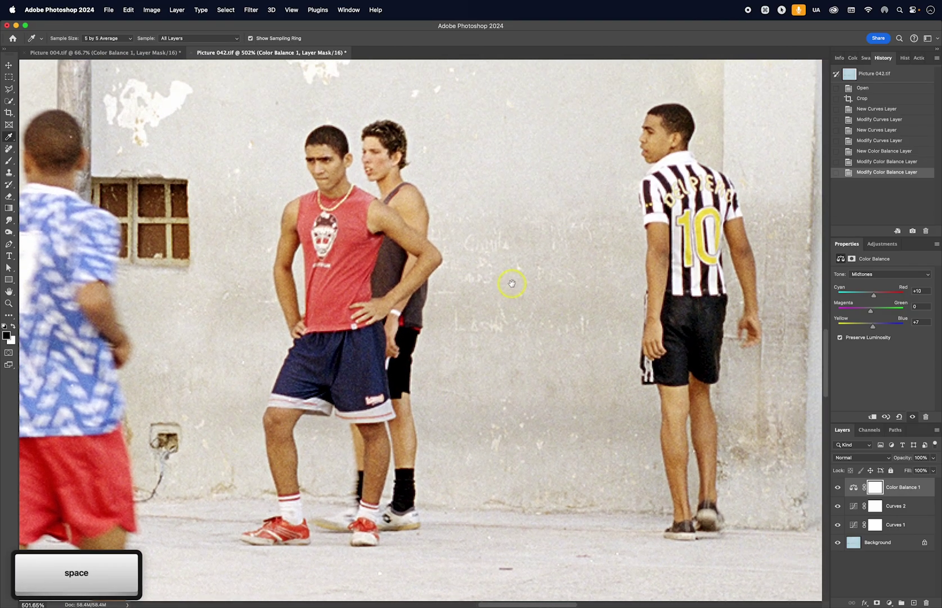
left_click(382, 237)
left_click_drag(427, 255, 549, 325)
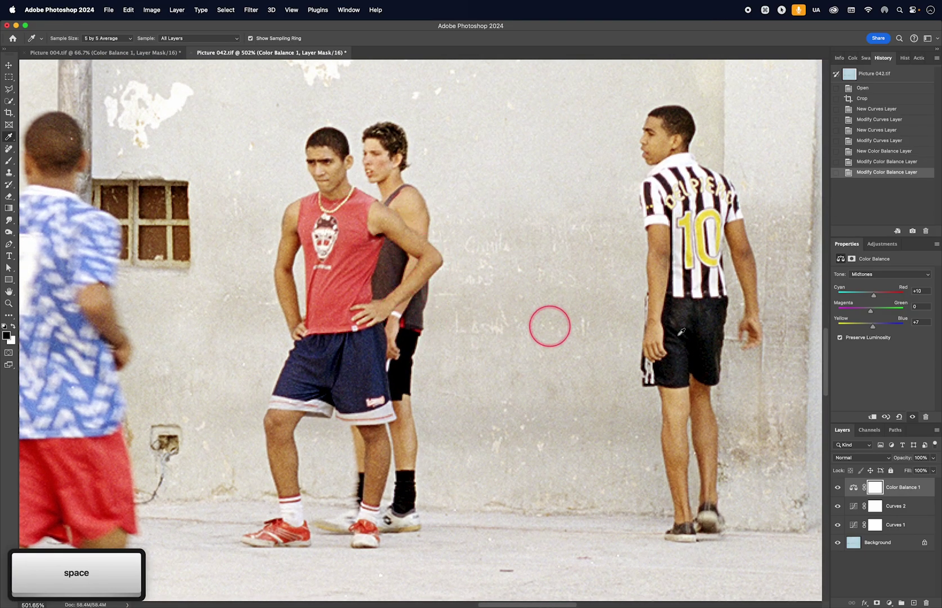
Step: Add a Hue/Saturation layer shifting the Yellows hue toward orange, and compare it on and off
left_click(883, 243)
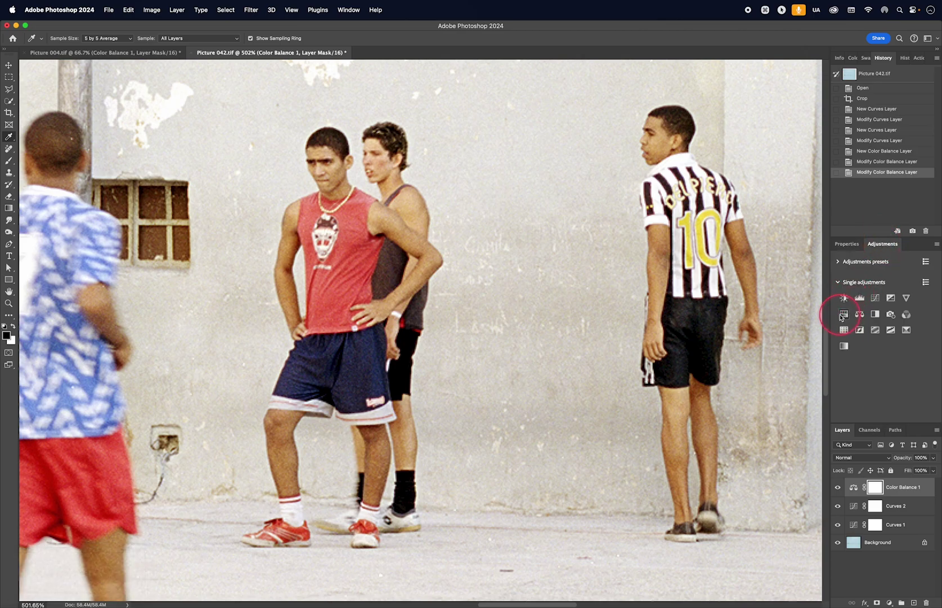
left_click(842, 314)
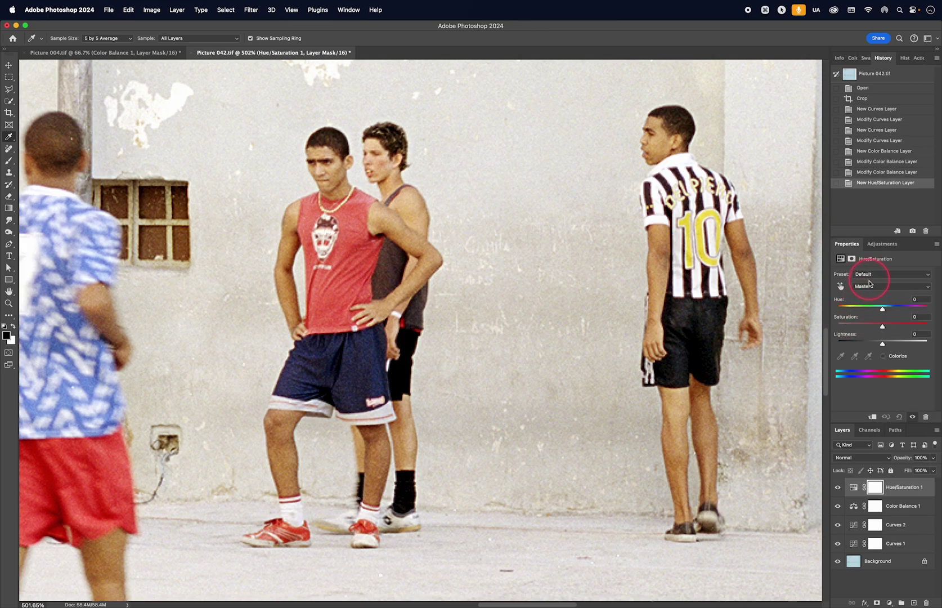
left_click(869, 287)
left_click(865, 306)
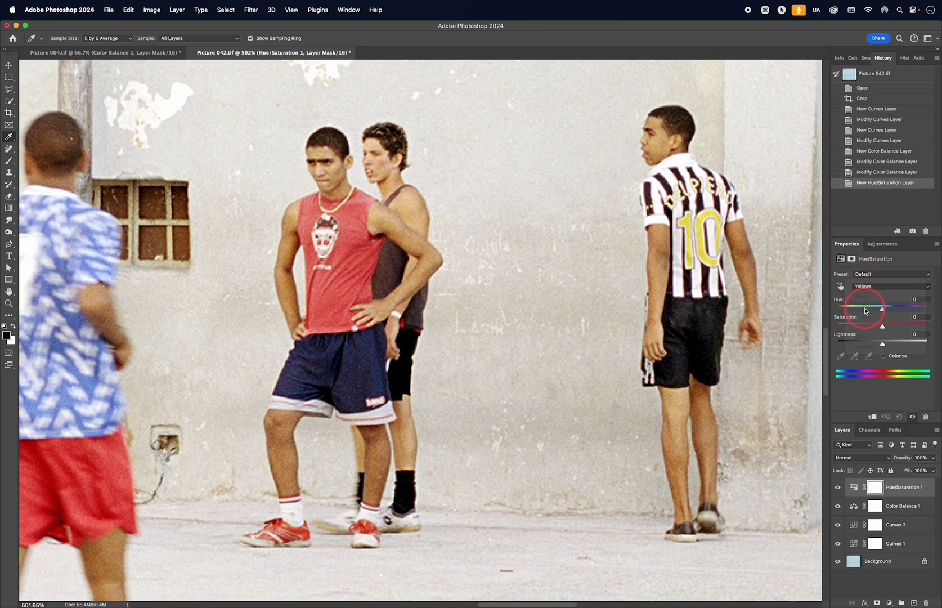
left_click_drag(883, 312, 875, 310)
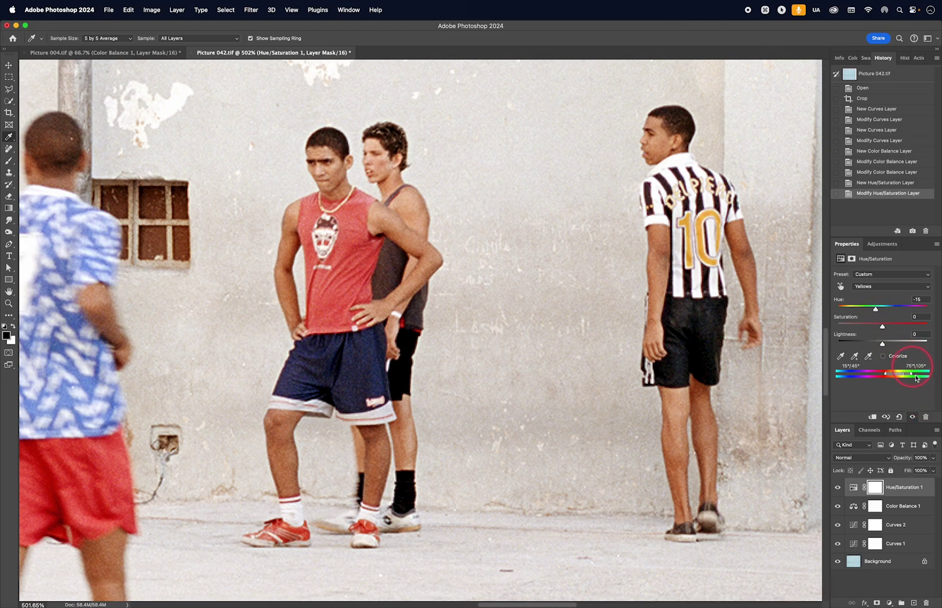
left_click(912, 416)
left_click(913, 417)
left_click(913, 417)
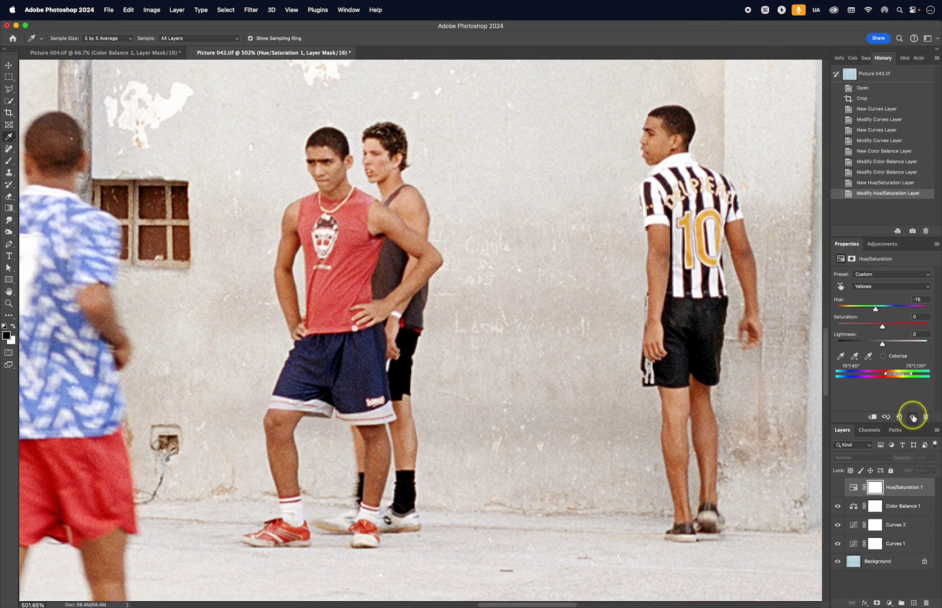
left_click(912, 416)
left_click(912, 416)
left_click(912, 416)
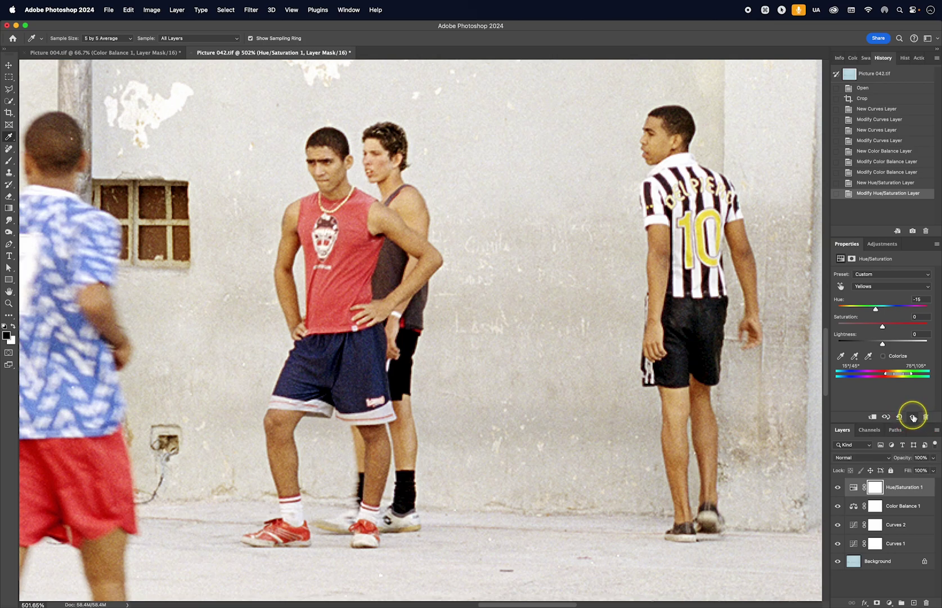
Step: Ease the Yellows hue shift to -13 and compare skin tones with the adjustment off and on
left_click_drag(876, 310, 875, 310)
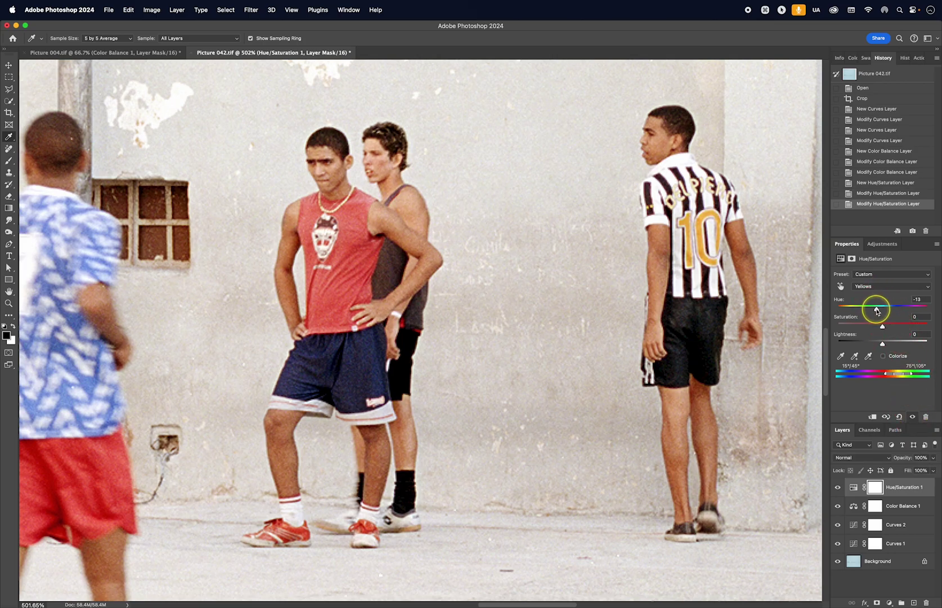
left_click(912, 416)
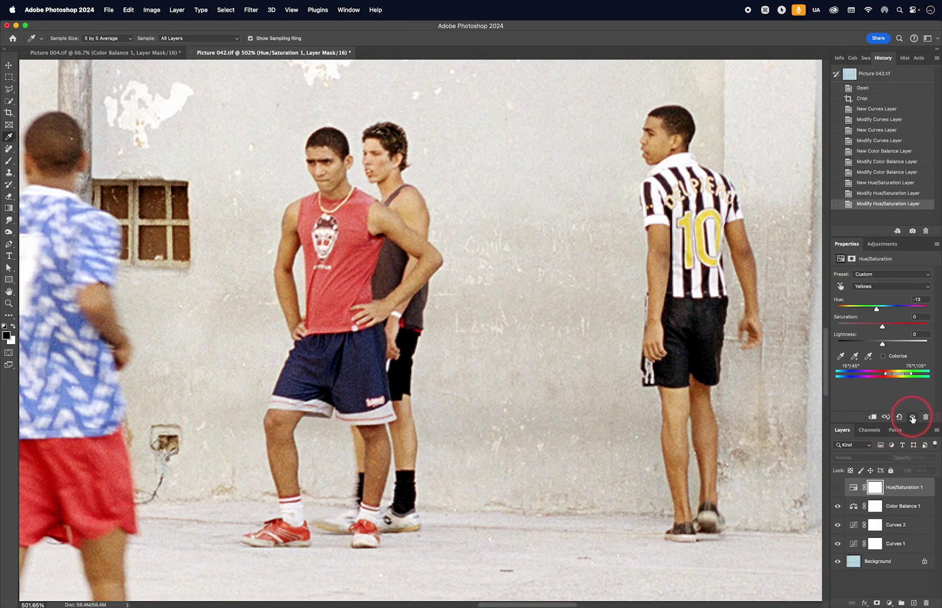
left_click(913, 416)
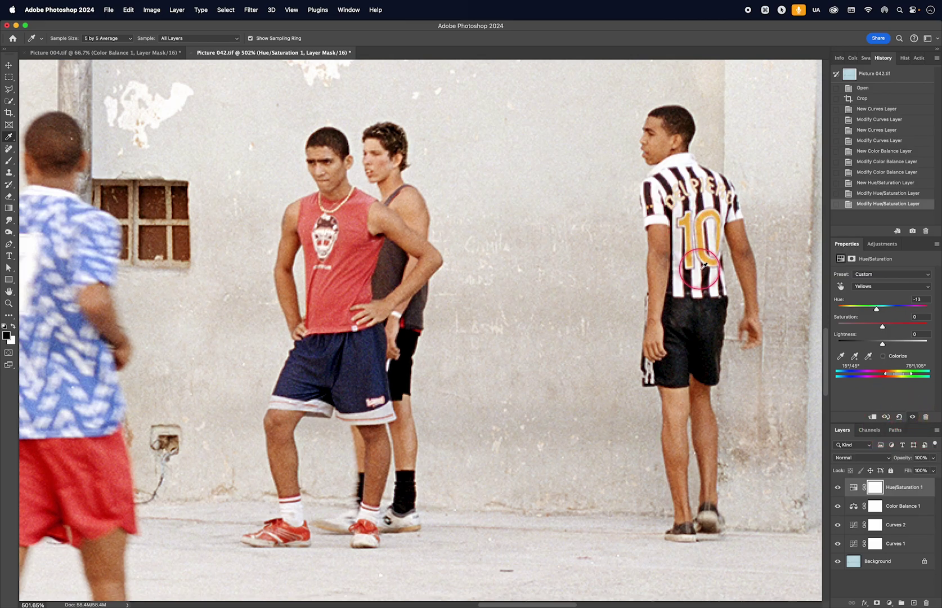
scroll(425, 265, "left", 5)
scroll(424, 264, "left", 10)
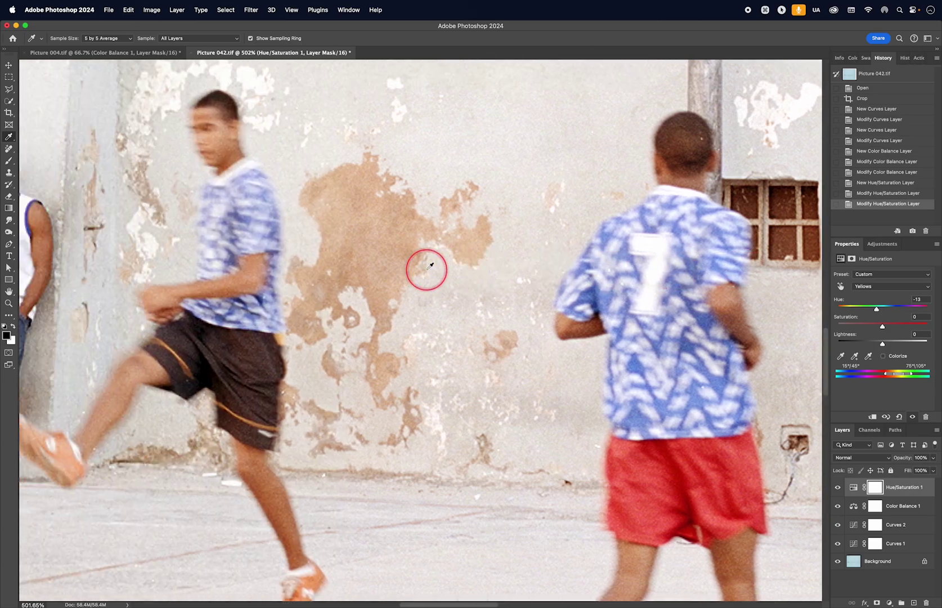
scroll(430, 265, "left", 5)
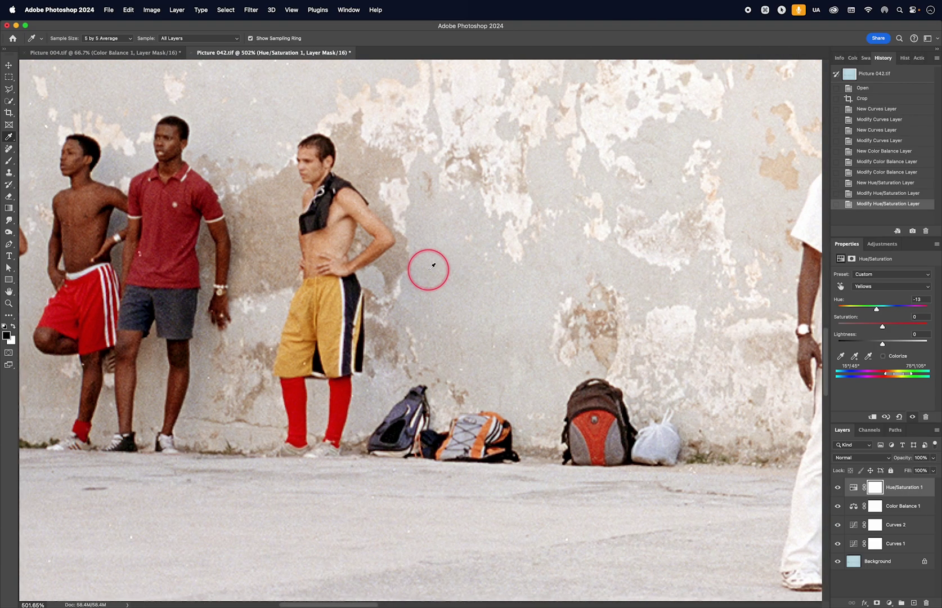
left_click(912, 416)
left_click(913, 417)
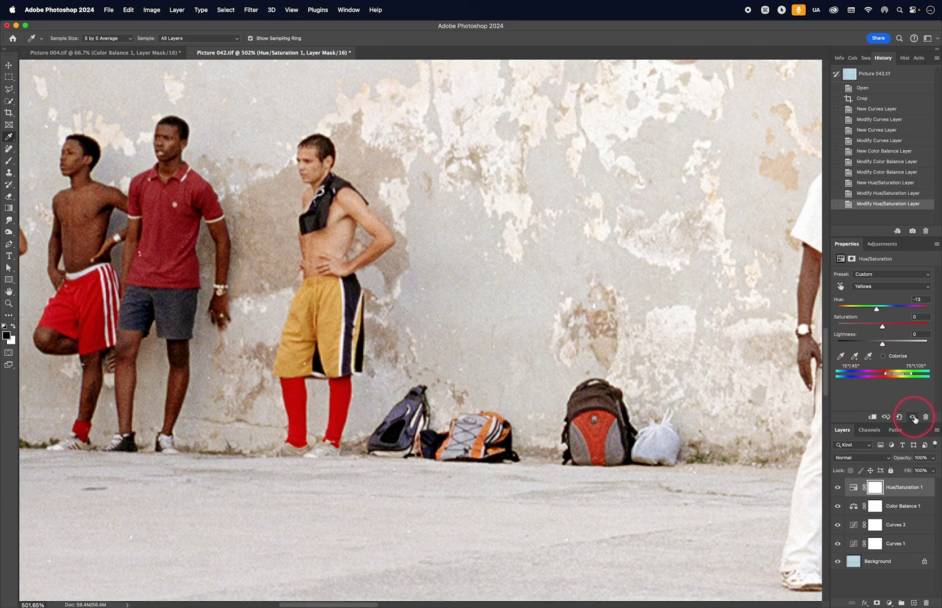
Step: Make a Color Range selection of Skin Tones with Fuzziness 172 as the Hue/Saturation mask
left_click(226, 10)
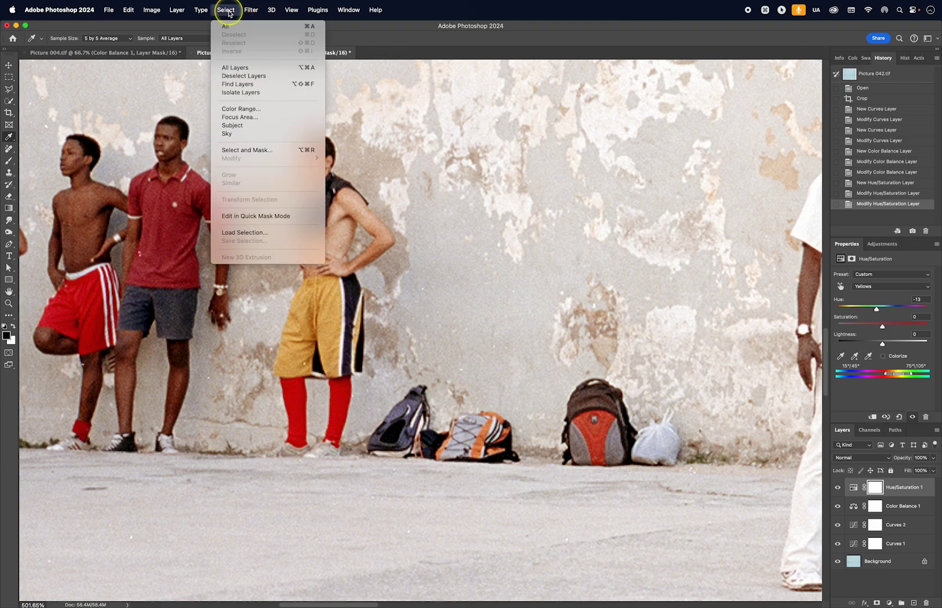
left_click(239, 108)
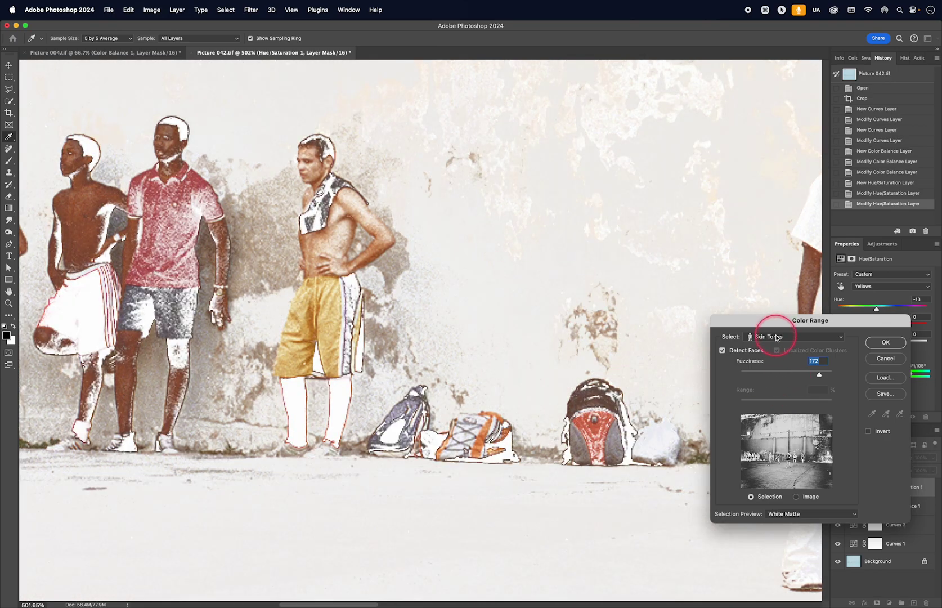
left_click(775, 336)
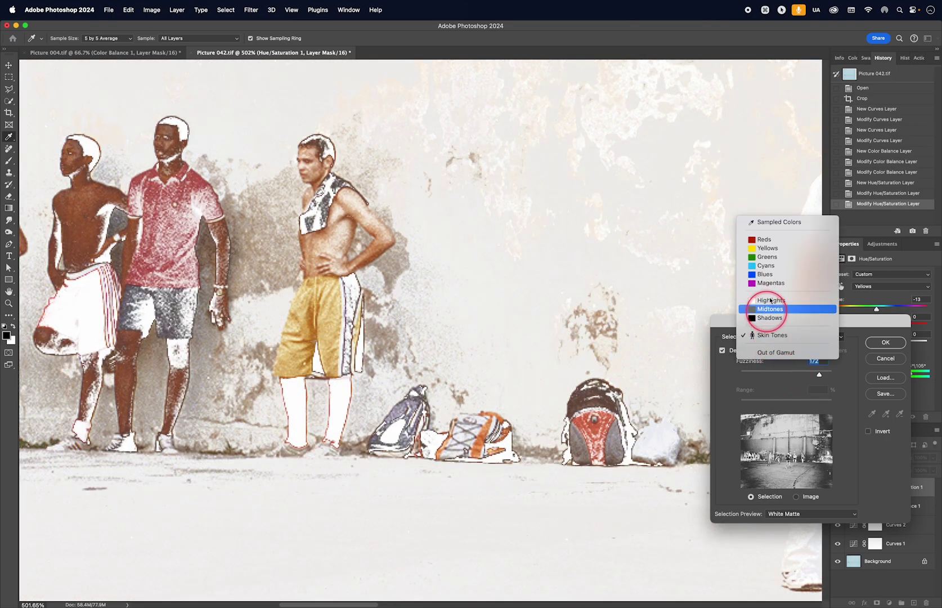
left_click(771, 251)
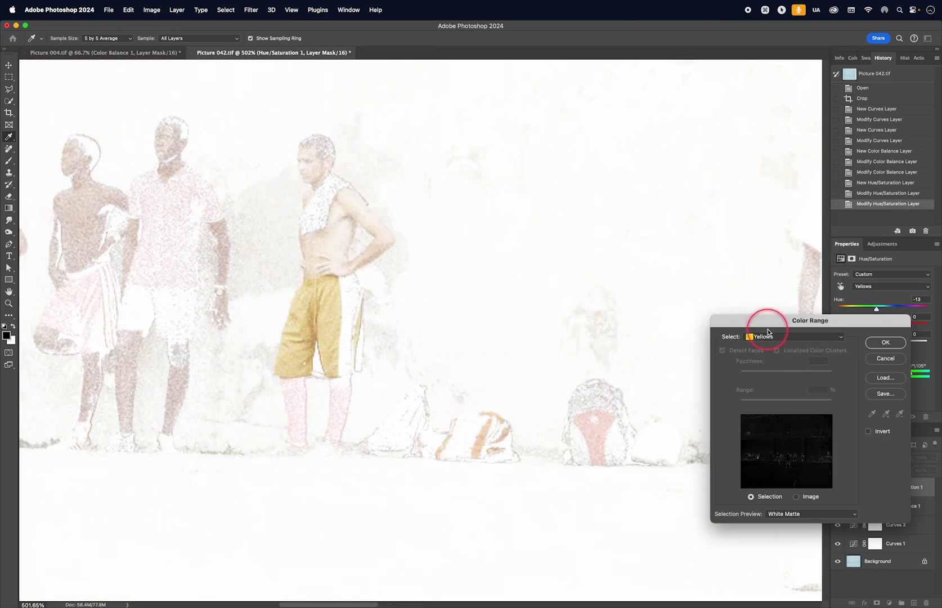
left_click(766, 336)
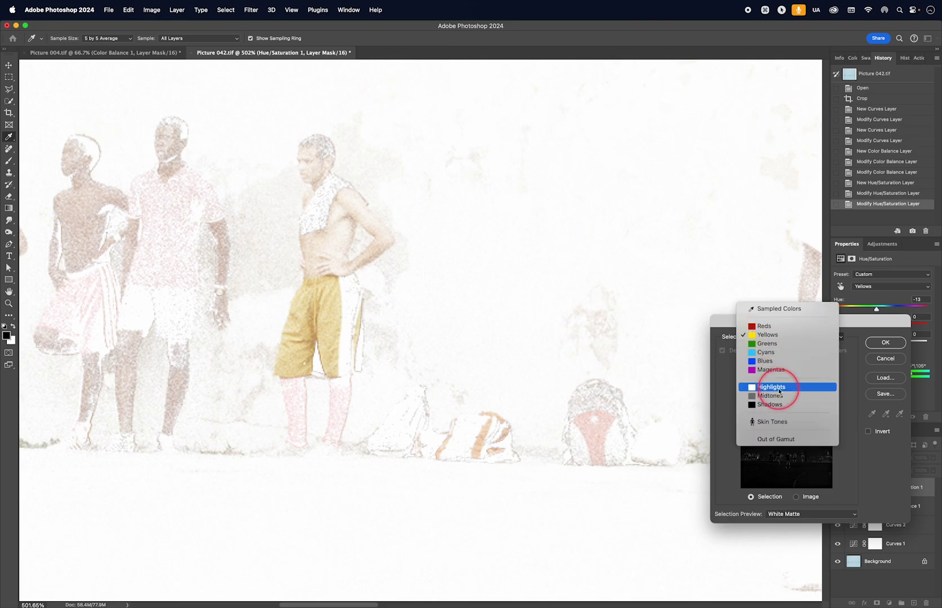
left_click(776, 423)
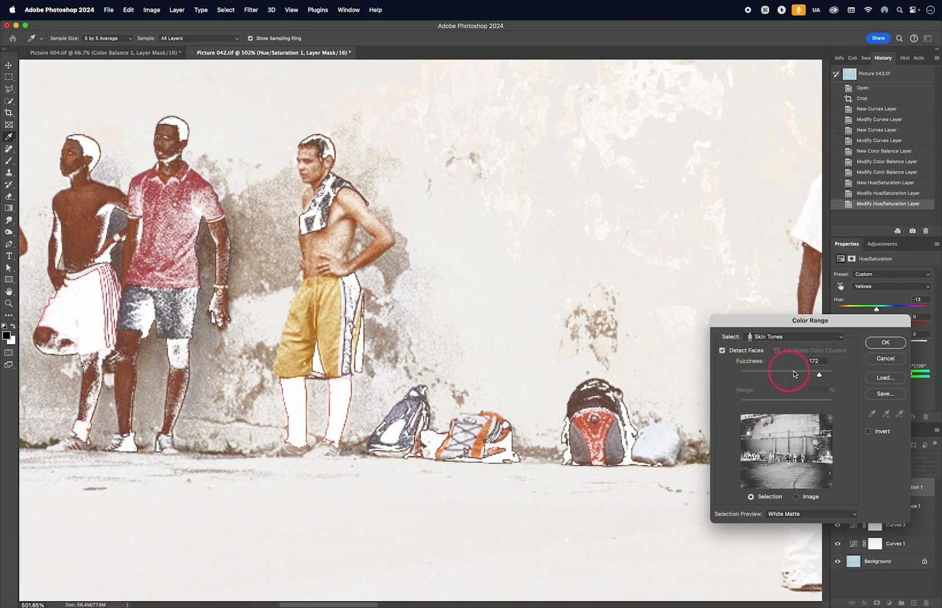
left_click(795, 374)
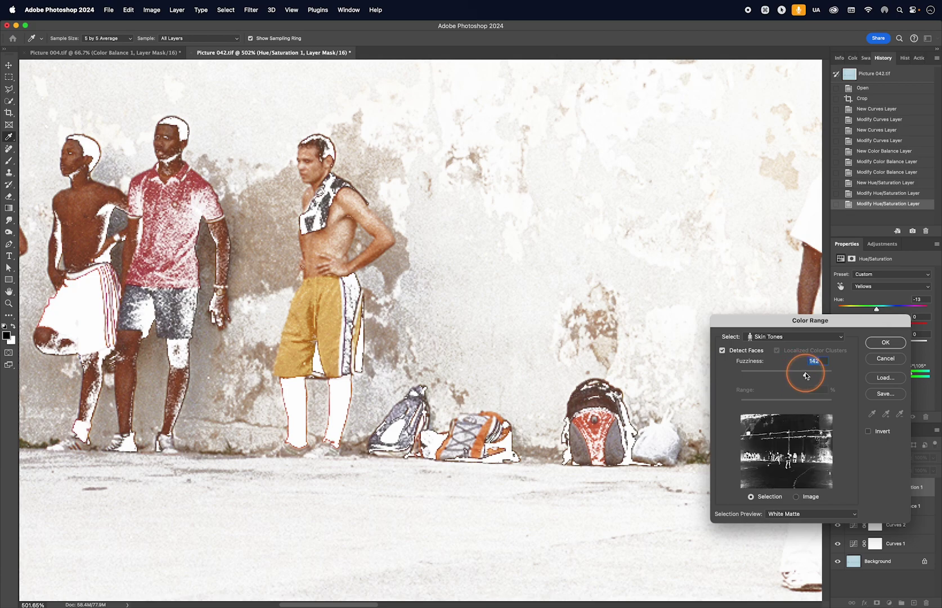
left_click_drag(805, 375, 823, 375)
key("super")
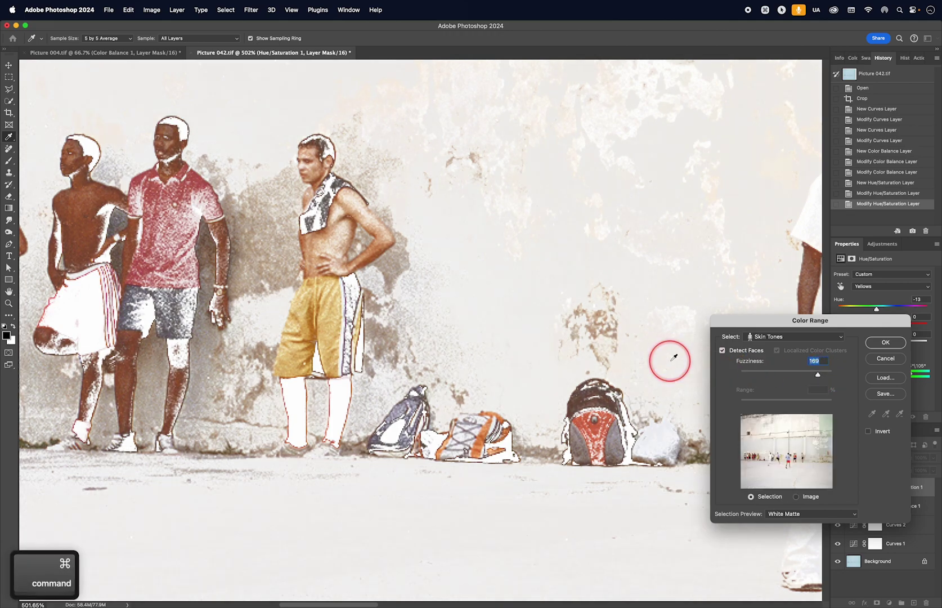
key("super+minus")
key("super+minus")
key("super+minus")
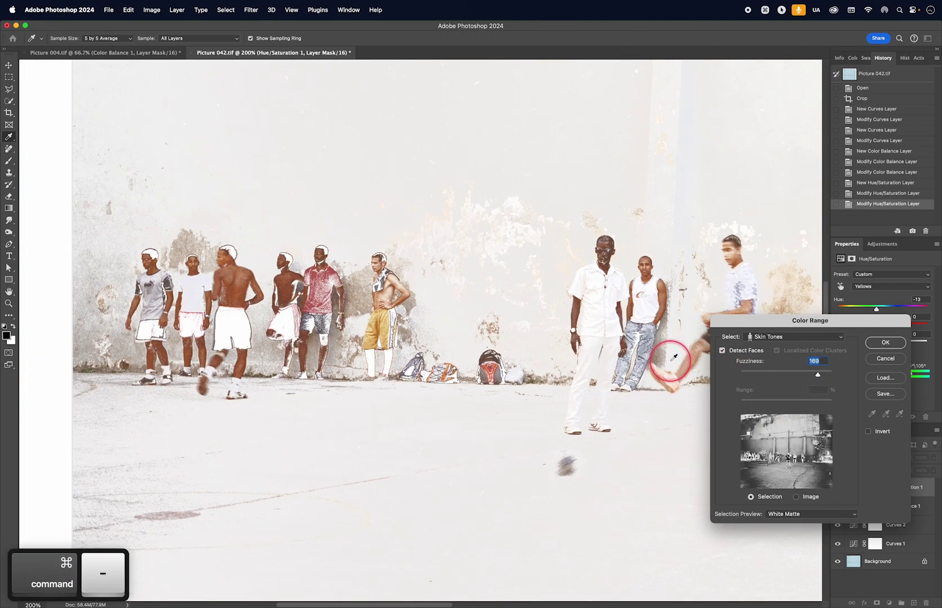
left_click_drag(822, 376, 819, 376)
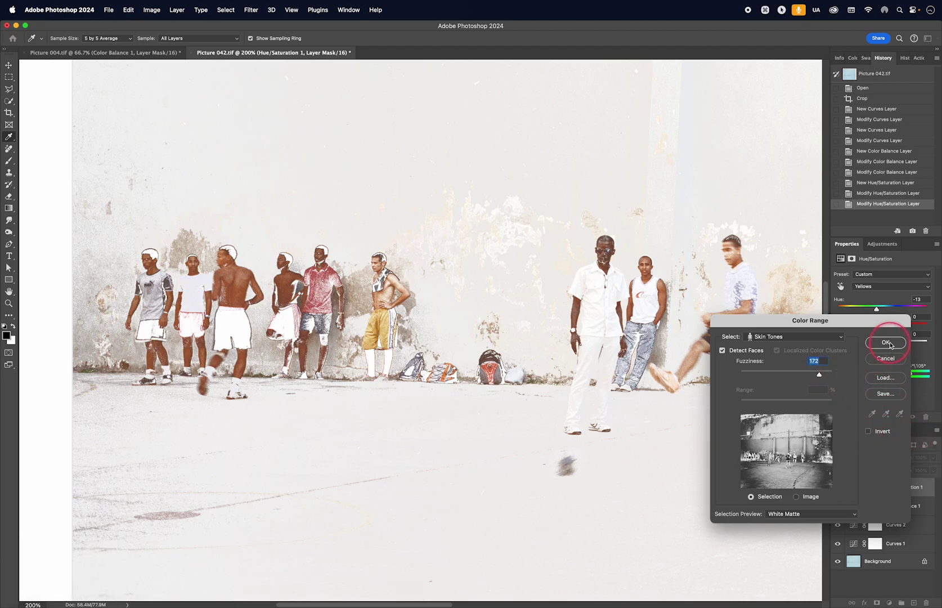
left_click(886, 342)
Step: Inspect the Hue/Saturation mask in greyscale, then set up a 70 px brush painting black
left_click(875, 486, "alt")
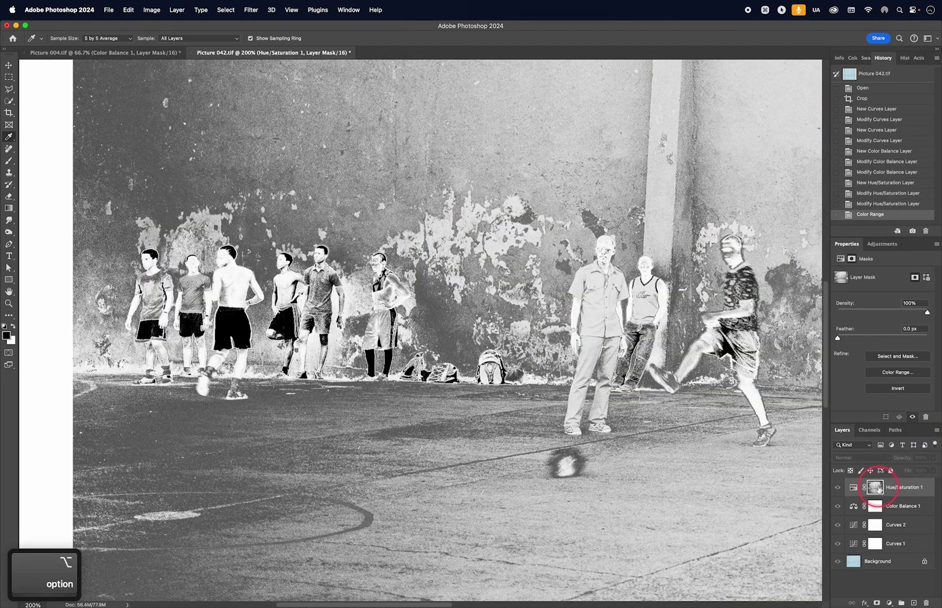
left_click(876, 488, "alt")
left_click(877, 488, "alt")
left_click(879, 489, "alt")
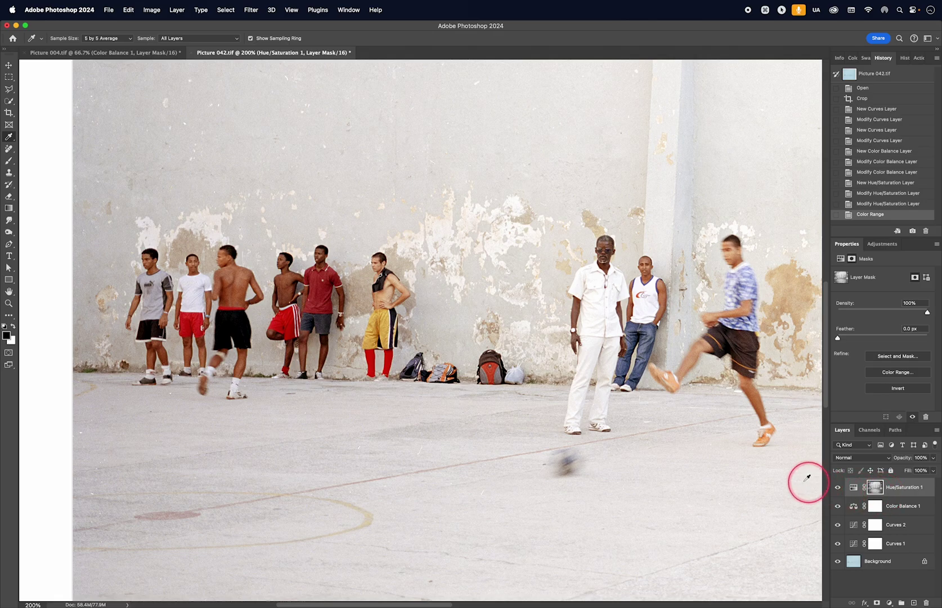
key("b")
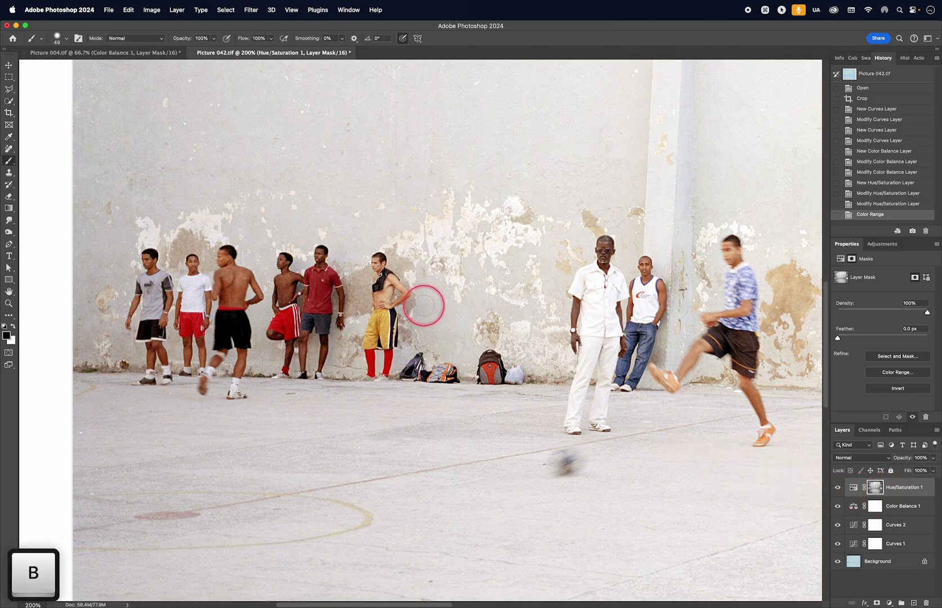
left_click_drag(422, 304, 428, 310)
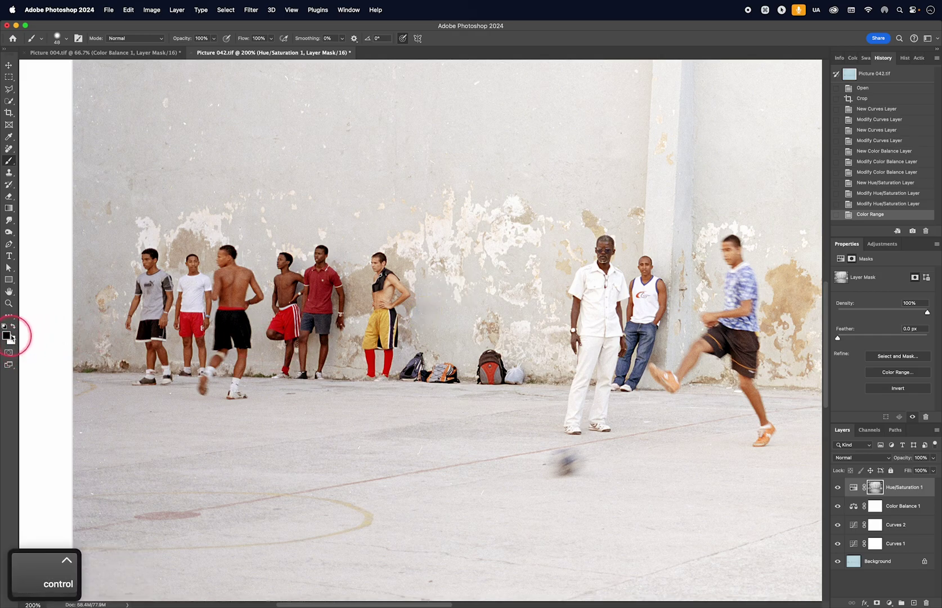
key("d")
key("x")
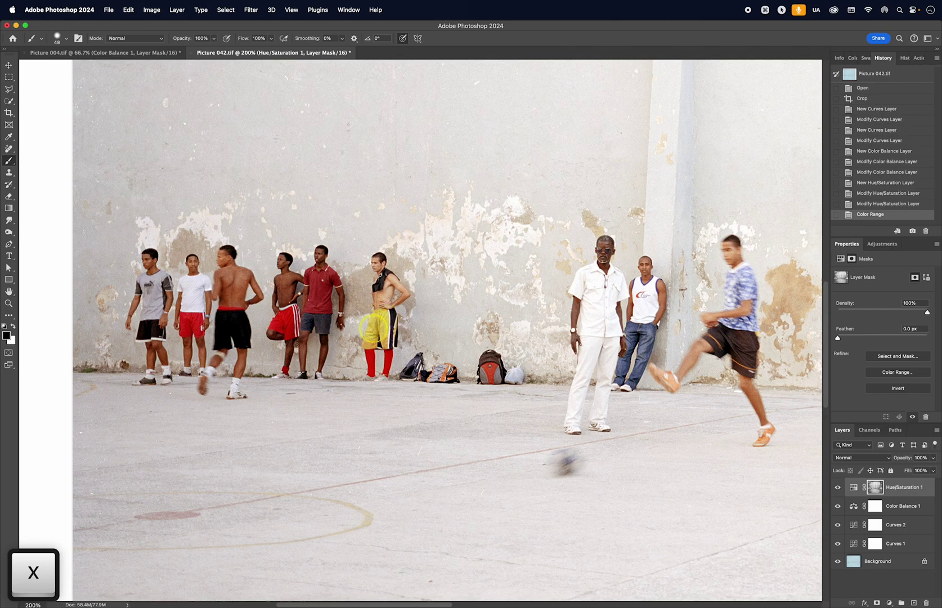
Step: Paint the mask black over the bag, the kicker's foot and the striped shirt's yellow 10
left_click(443, 358)
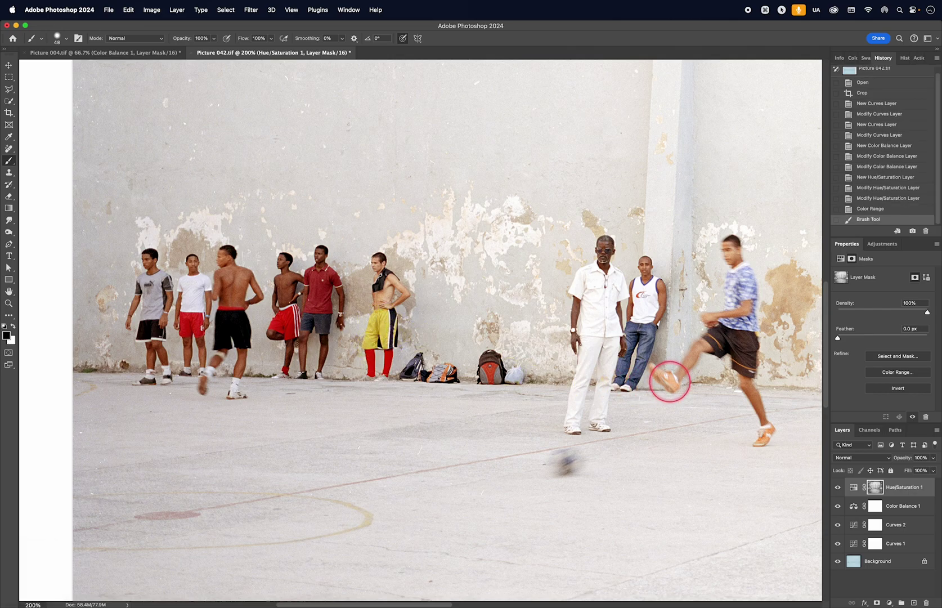
left_click(669, 380)
key("space")
left_click_drag(765, 432, 236, 416)
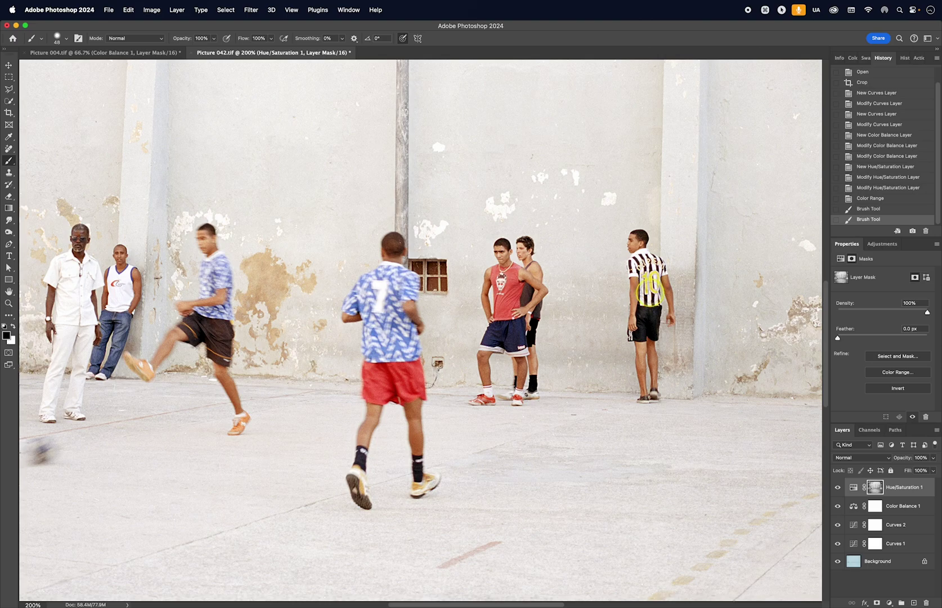
left_click(650, 290)
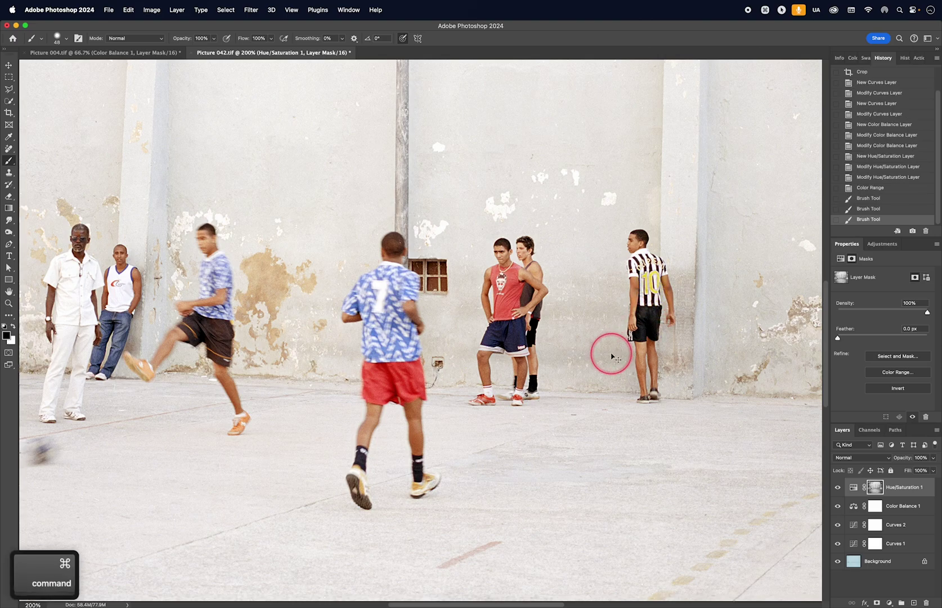
key("super+0")
key("super+minus")
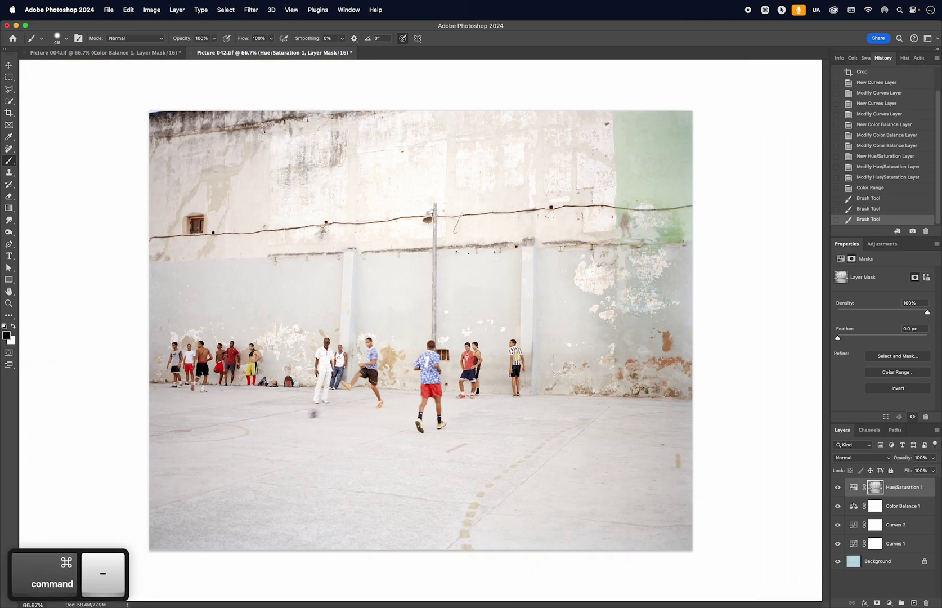
Step: Stamp all visible layers into a new merged Layer 1 at the top of the stack
left_click(854, 487)
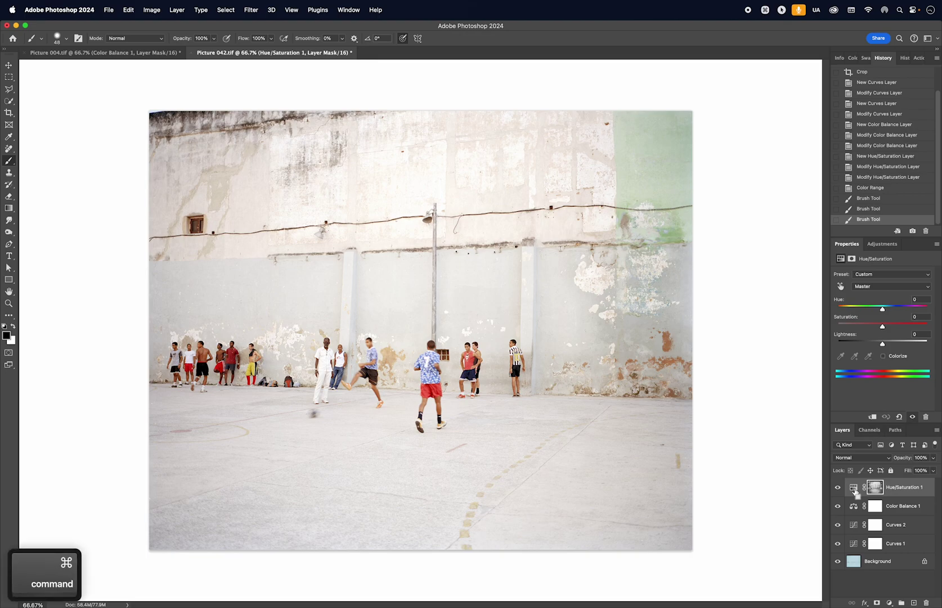
key("alt+shift+super+e")
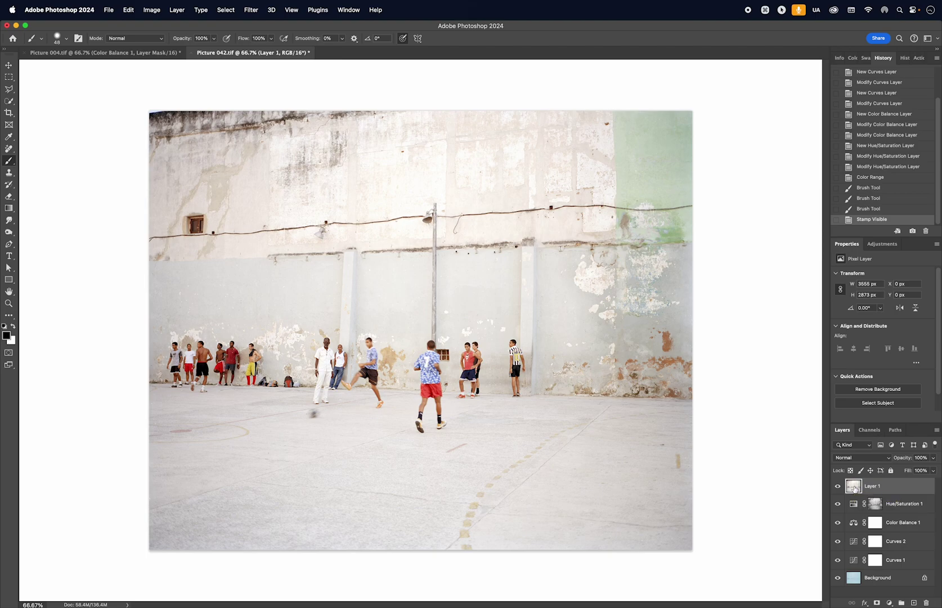
key("shift+super+a")
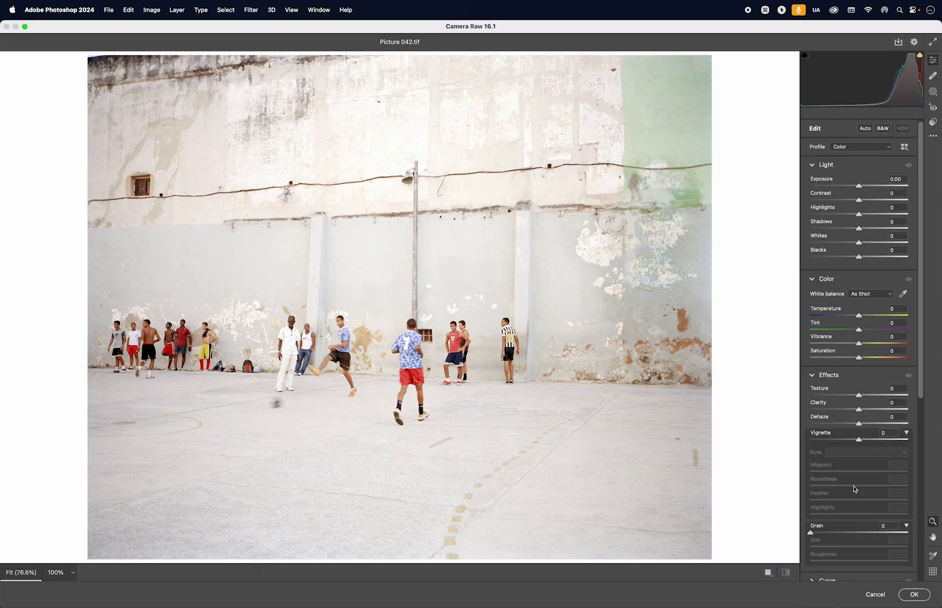
Step: In Camera Raw, set Tint +5, Temperature -6, Saturation +22 and Clarity +5
mouse_move(854, 488)
left_mouse_down()
mouse_move(675, 457)
mouse_move(473, 397)
mouse_move(788, 391)
mouse_move(855, 339)
mouse_move(646, 315)
mouse_move(847, 358)
mouse_move(829, 406)
mouse_move(863, 407)
left_mouse_up()
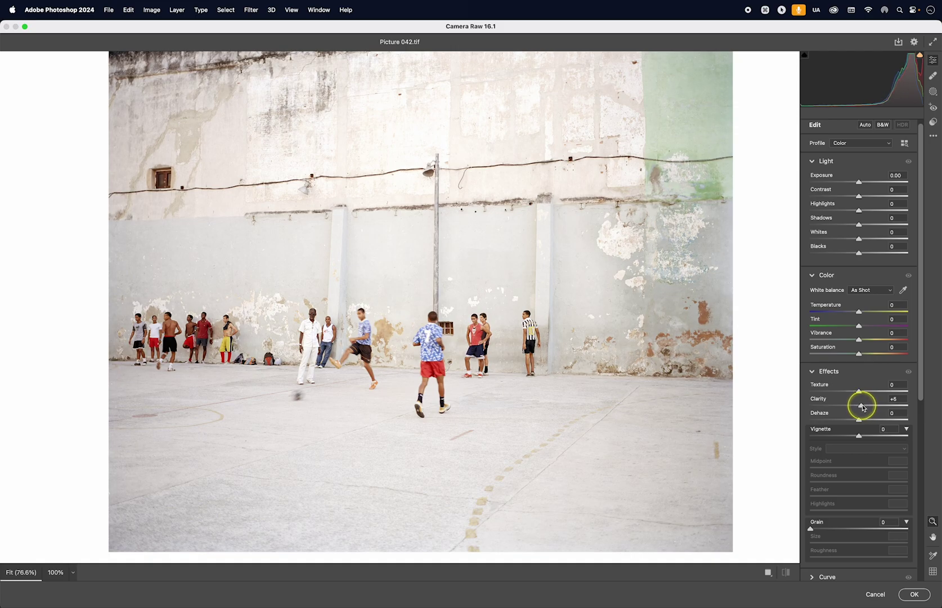
mouse_move(554, 348)
left_mouse_down()
mouse_move(515, 364)
mouse_move(775, 395)
mouse_move(792, 381)
left_mouse_up()
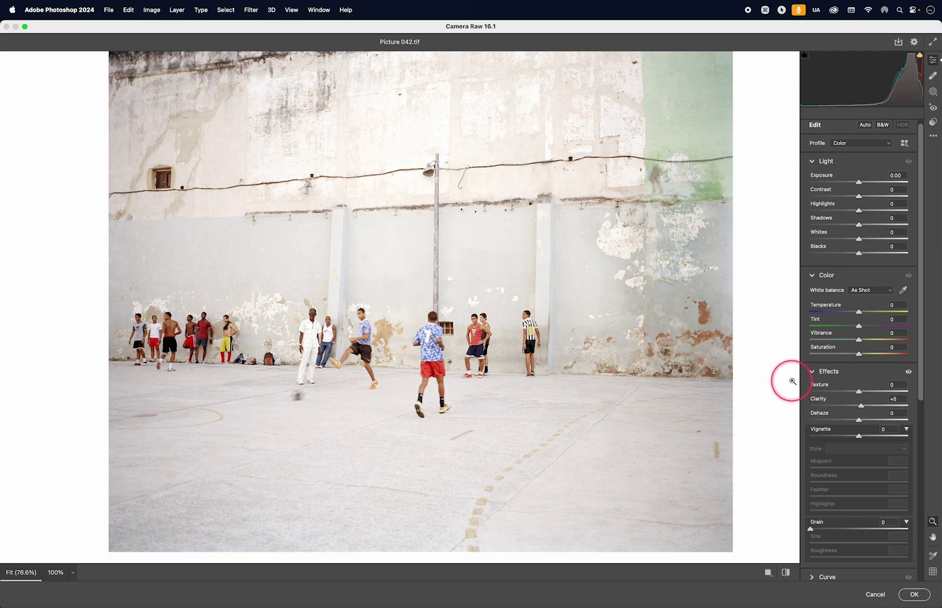
left_click(859, 328)
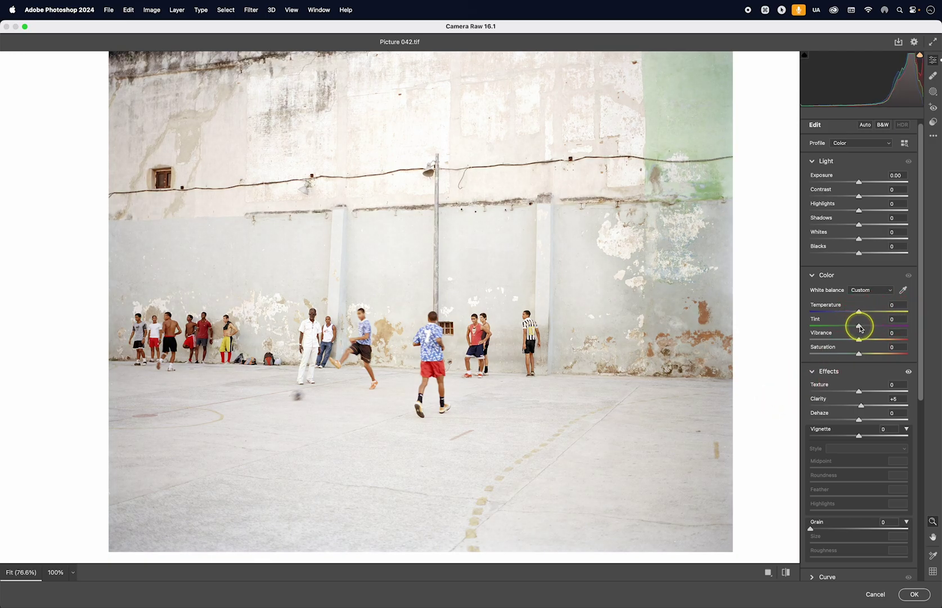
key("Down")
key("Down")
key("Down")
key("Down")
key("Down")
key("Down")
key("Down")
key("Down")
key("Down")
key("Up")
key("Up")
key("Up")
key("Up")
key("Up")
key("Up")
key("Up")
key("Up")
key("Up")
left_click(859, 313)
key("Down")
key("Down")
key("Down")
key("Down")
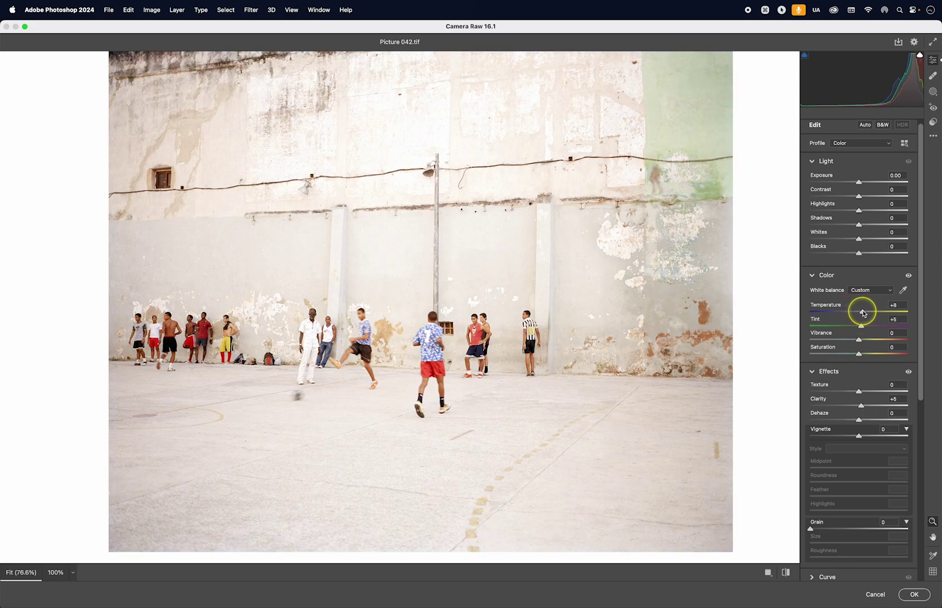
key("Down")
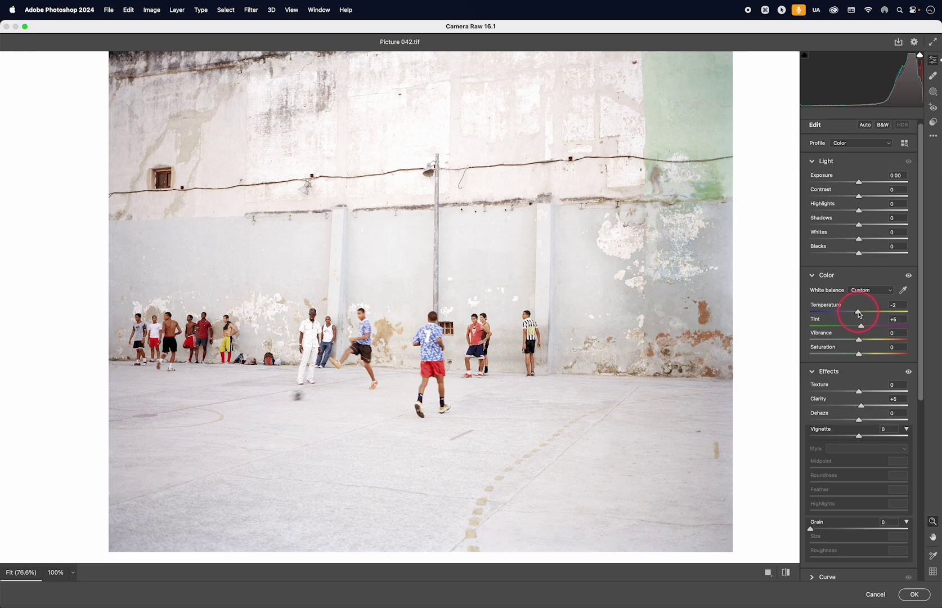
key("Down")
key("Down")
key("Down")
key("Down")
key("Down")
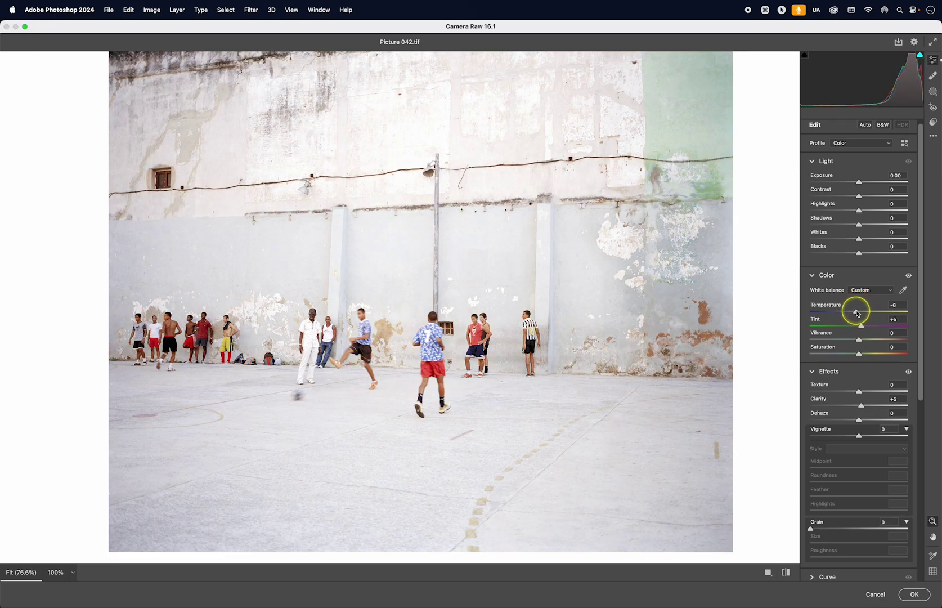
left_click_drag(857, 313, 871, 355)
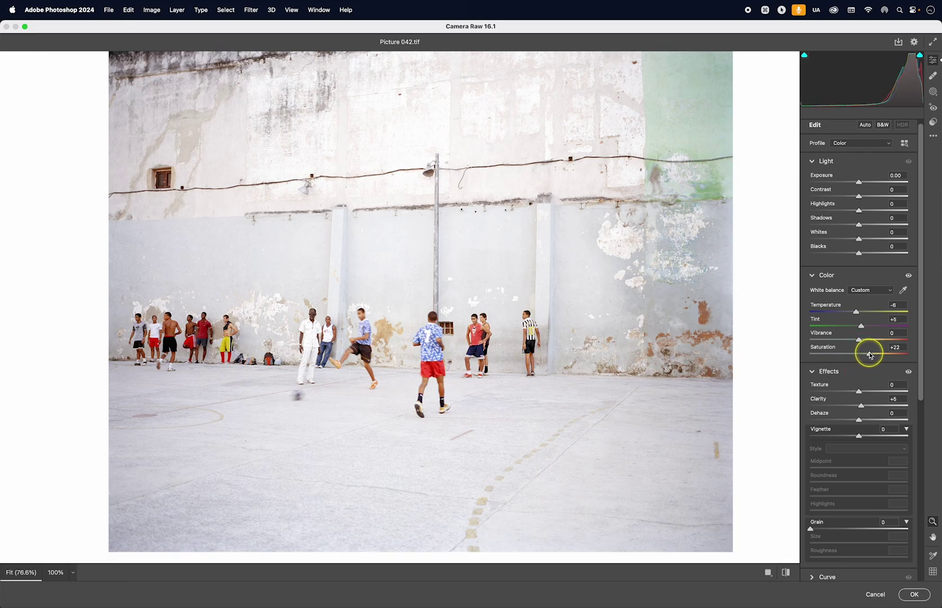
left_click(859, 371)
left_click(775, 525)
Step: Apply the Camera Raw edits to Layer 1 and compare it hidden and shown
left_click(915, 594)
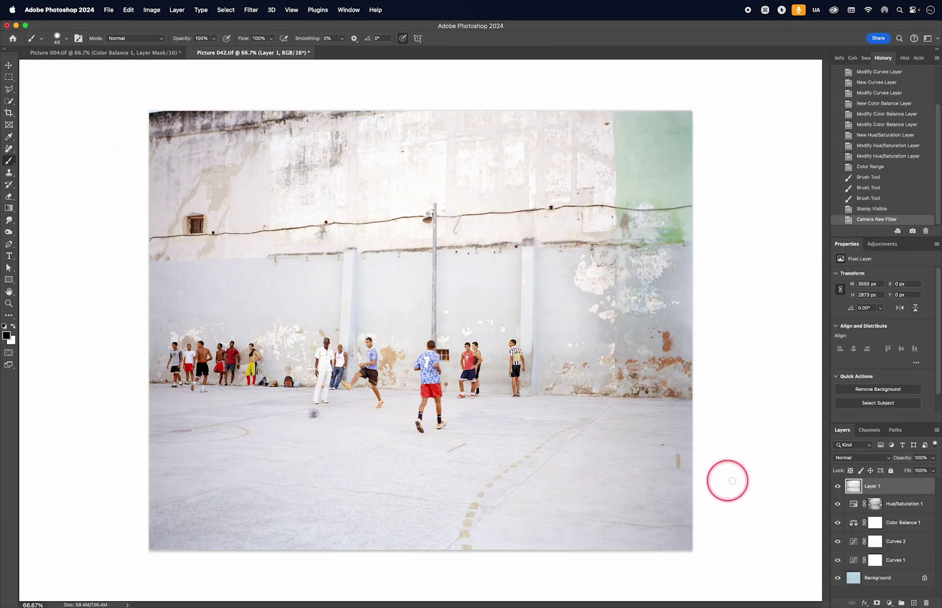
left_click(838, 486)
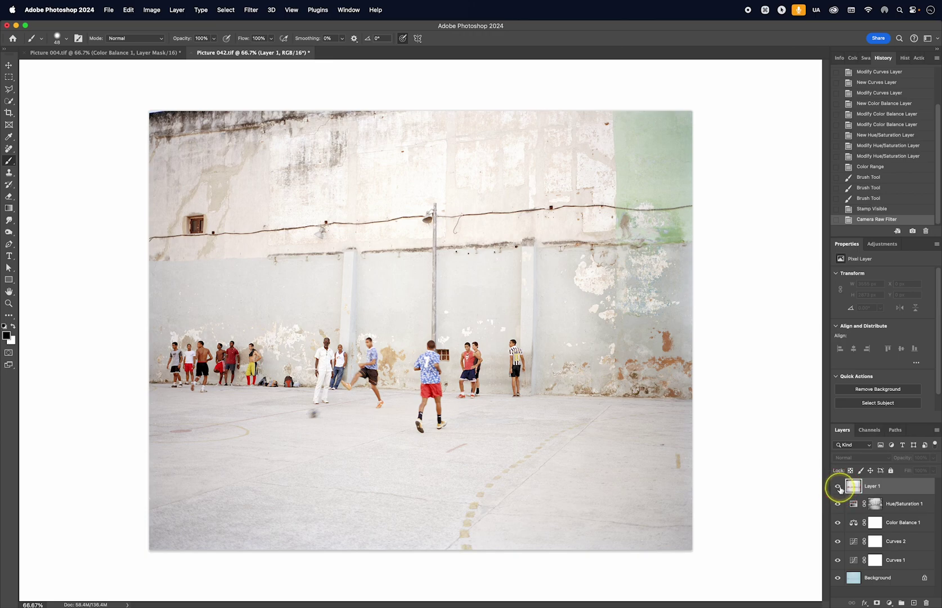
left_click(838, 486)
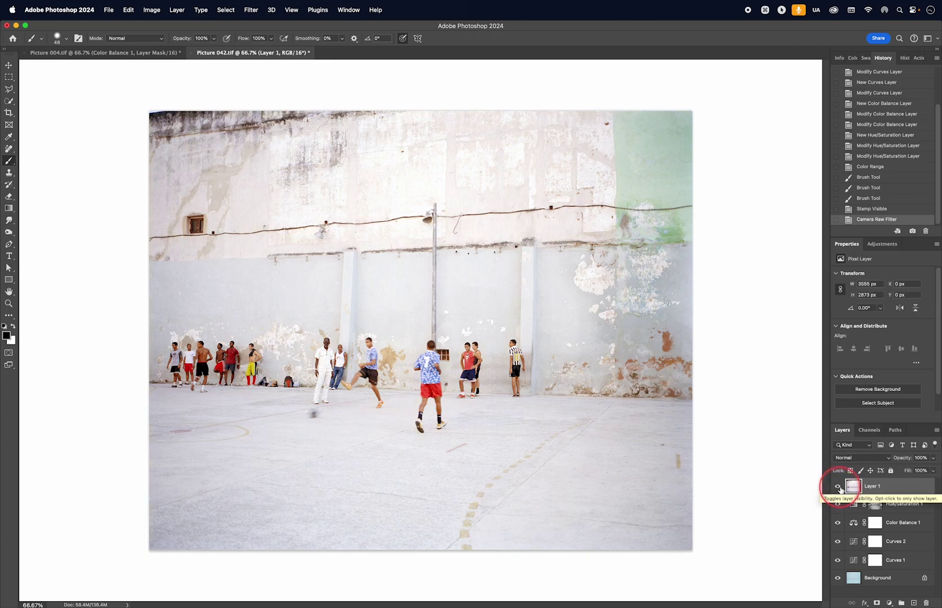
Step: Add a Brightness/Contrast layer with Contrast 10 and Brightness -3
left_click(880, 245)
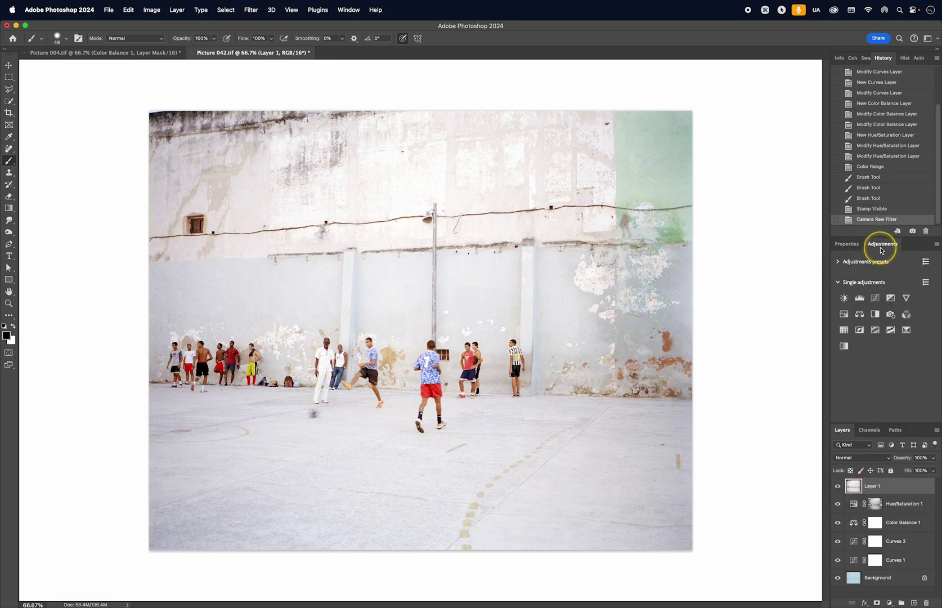
left_click(844, 300)
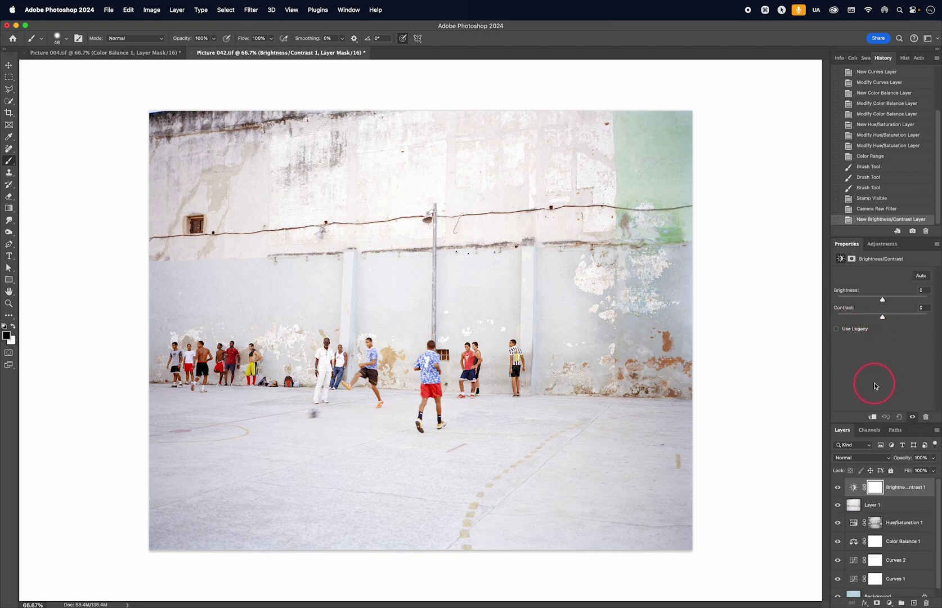
left_click_drag(887, 316, 886, 319)
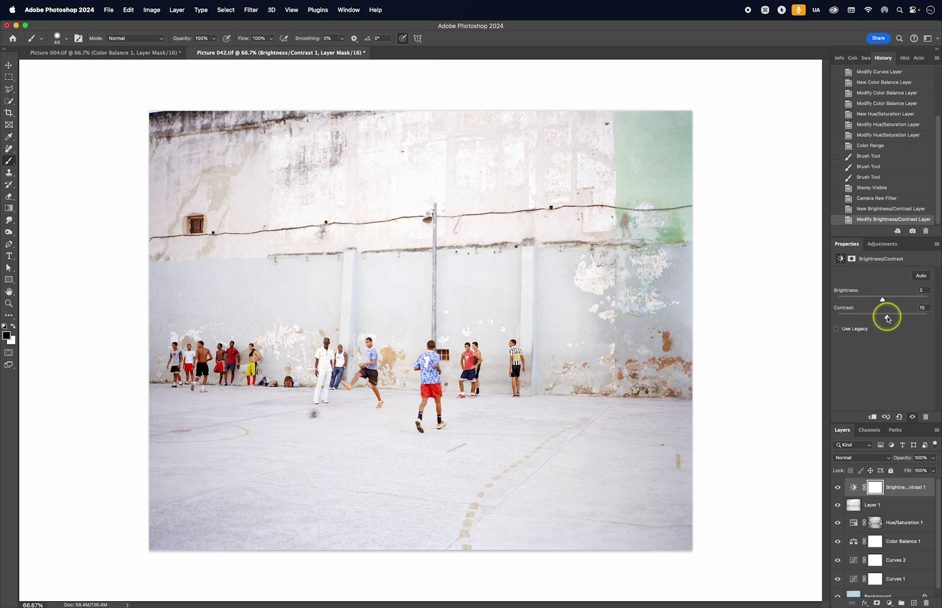
left_click_drag(882, 301, 881, 301)
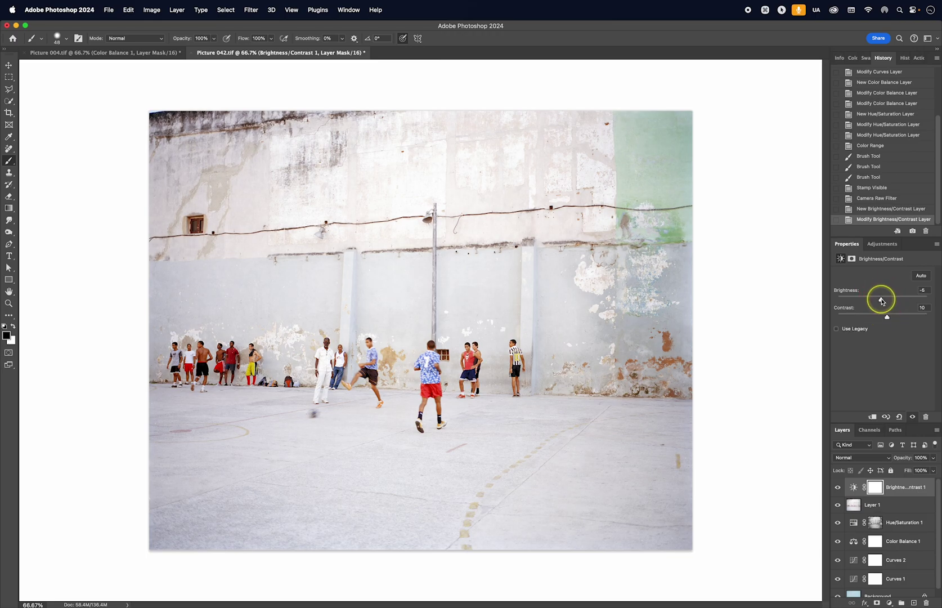
left_click(771, 312)
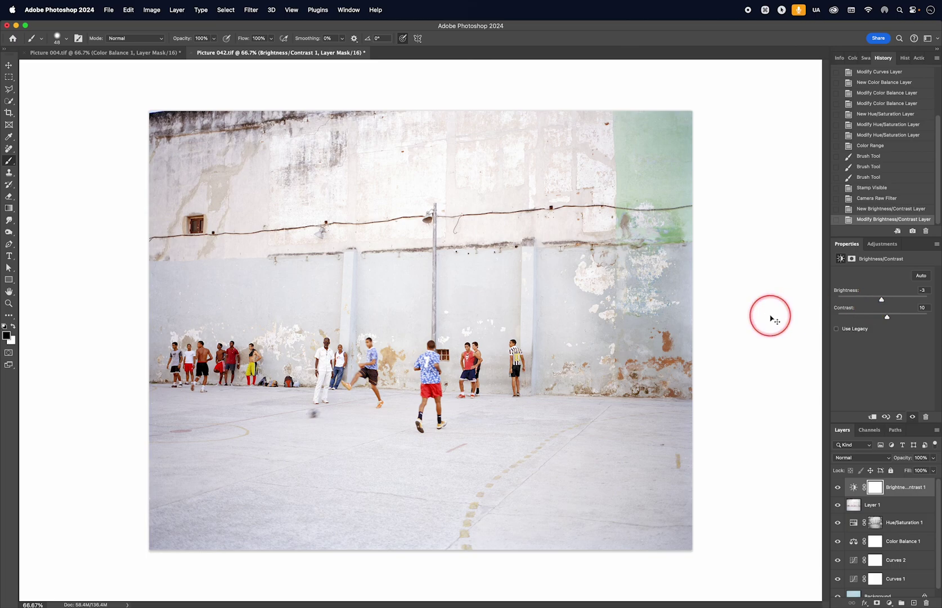
key("v")
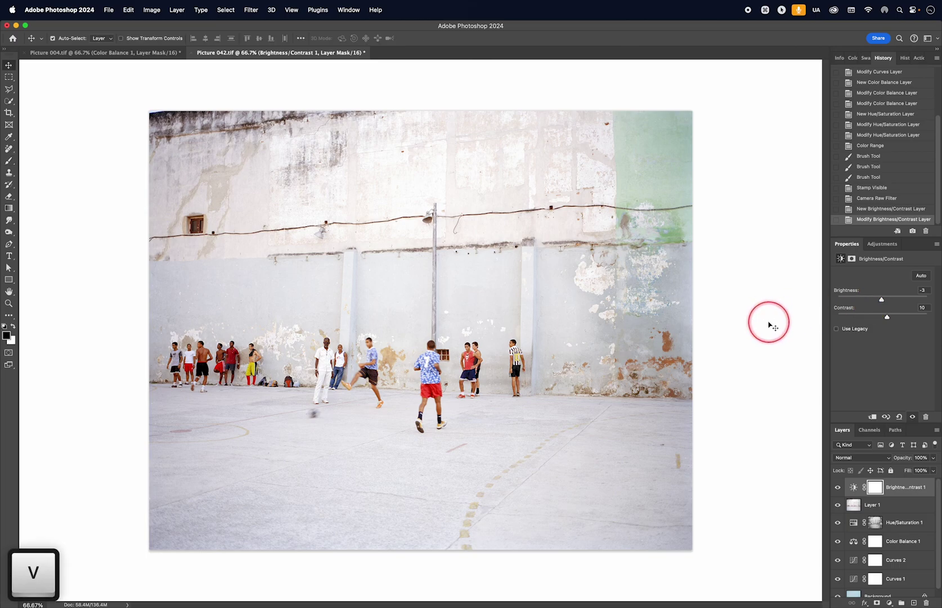
Step: Toggle between the original Background scan alone and all layers, ending with Background soloed
scroll(872, 505, "down", 1)
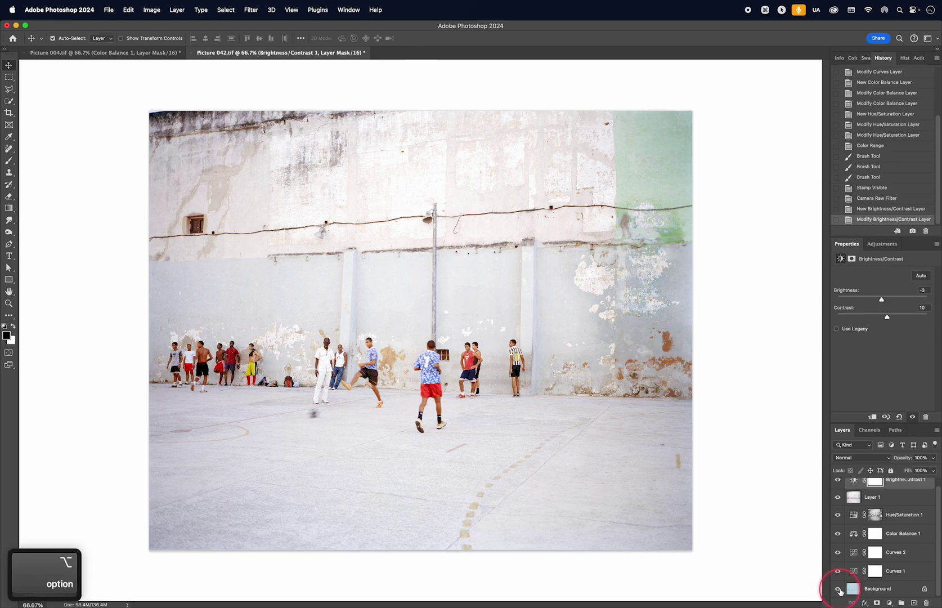
left_click(838, 588, "alt")
left_click(838, 589, "alt")
left_click(838, 589, "alt")
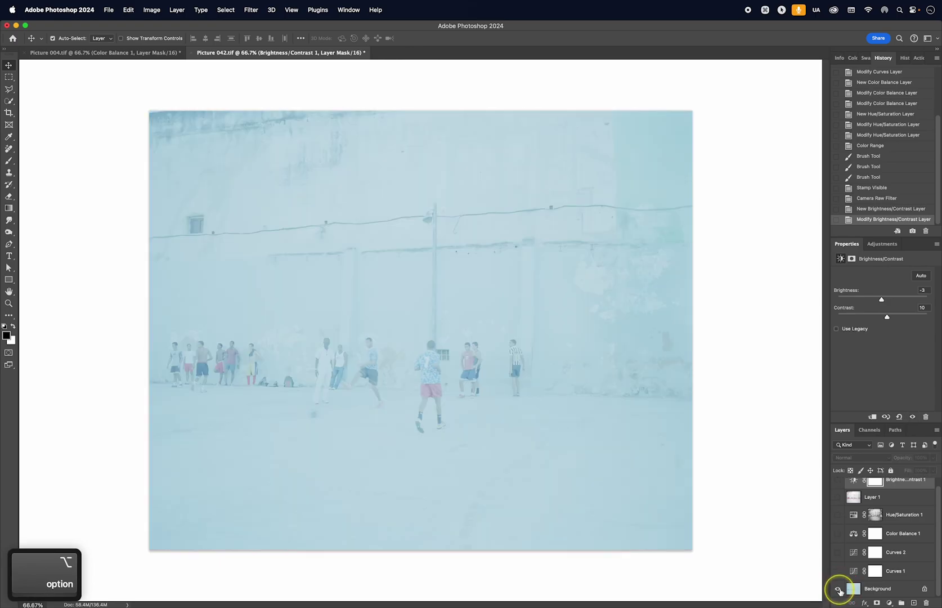
left_click(839, 589, "alt")
left_click(838, 589, "alt")
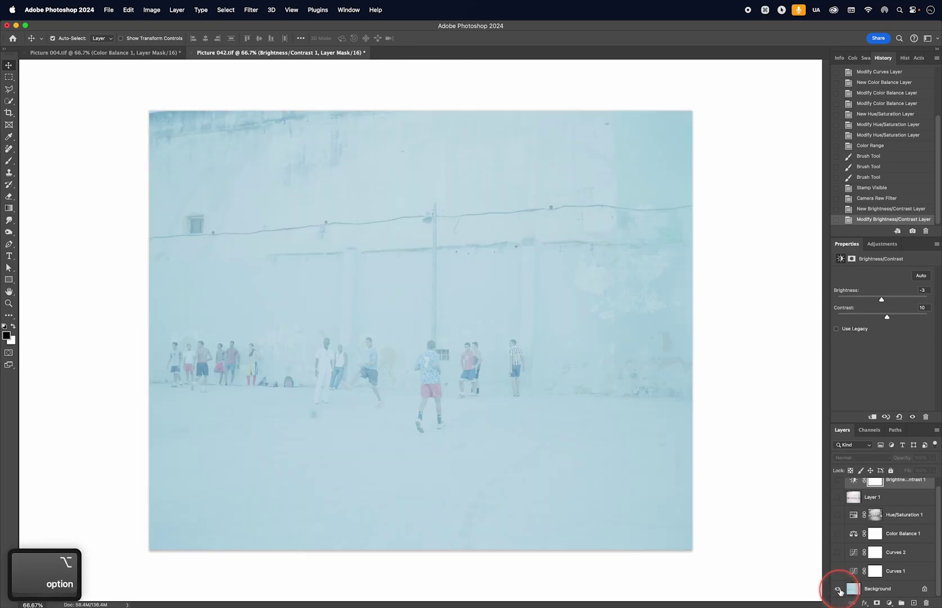
Step: Turn Curves 1, Curves 2, Color Balance 1, Hue/Saturation 1 and Brightness/Contrast 1 back on
left_click(838, 571)
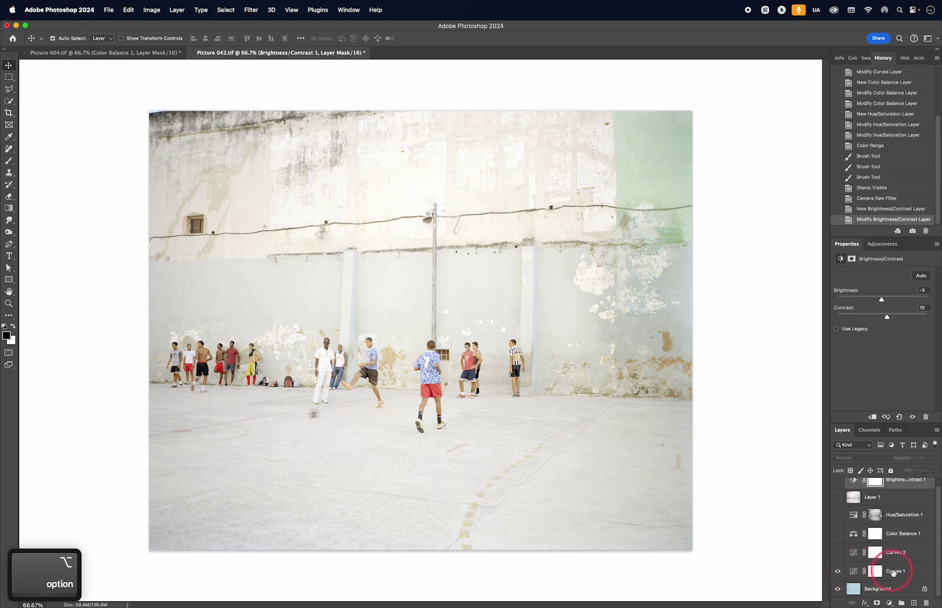
left_click(838, 552)
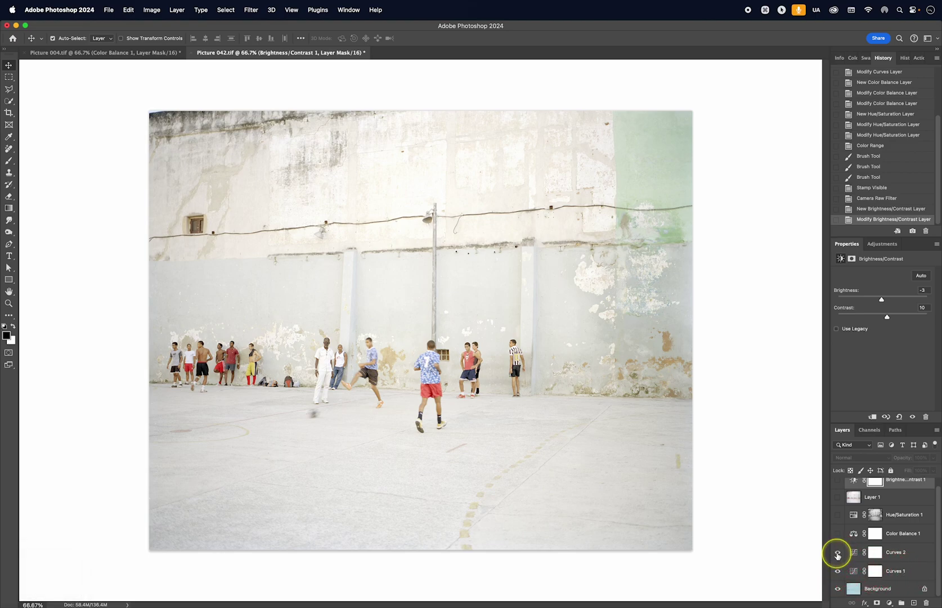
left_click(838, 532)
left_click(838, 514)
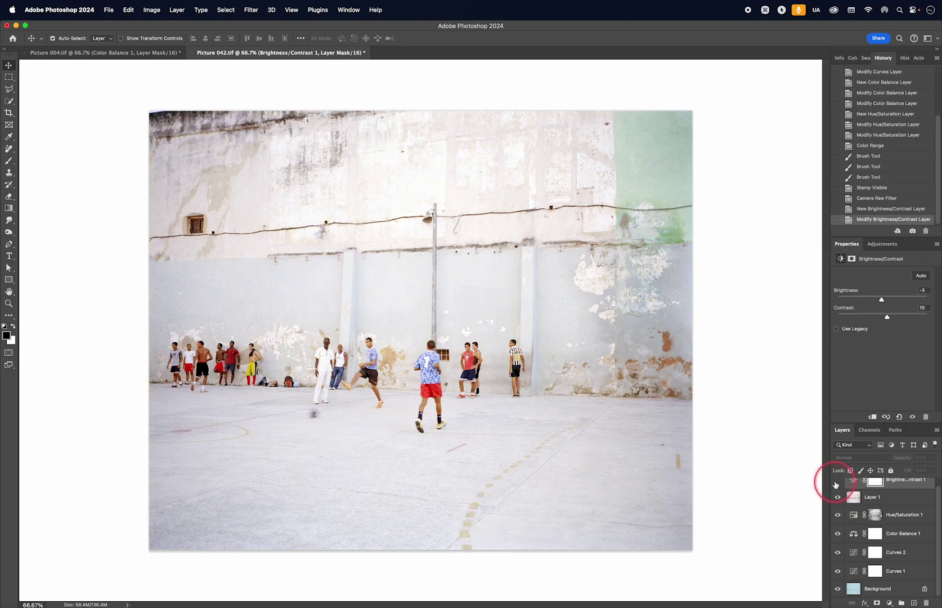
scroll(838, 489, "up", 1)
left_click(839, 487)
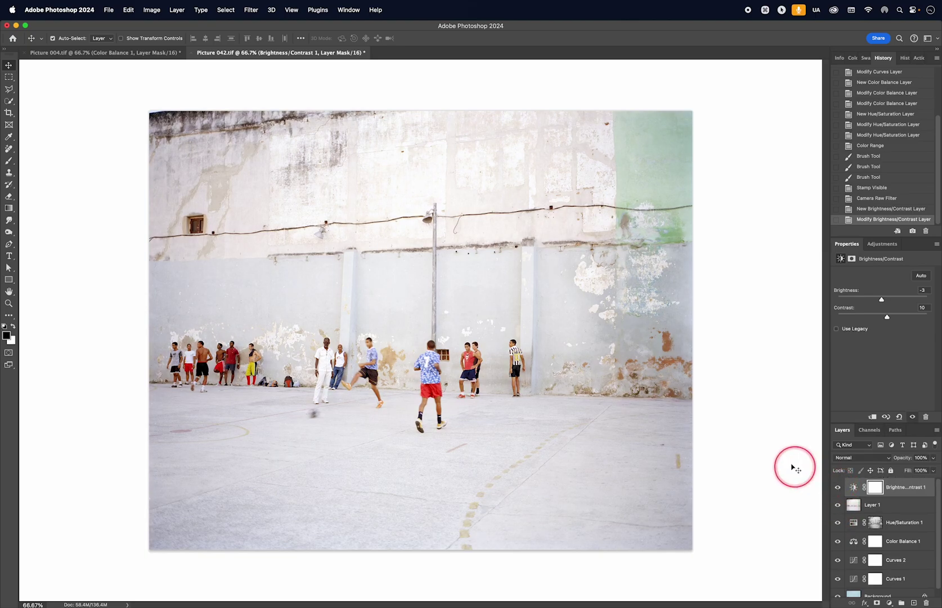
key("v")
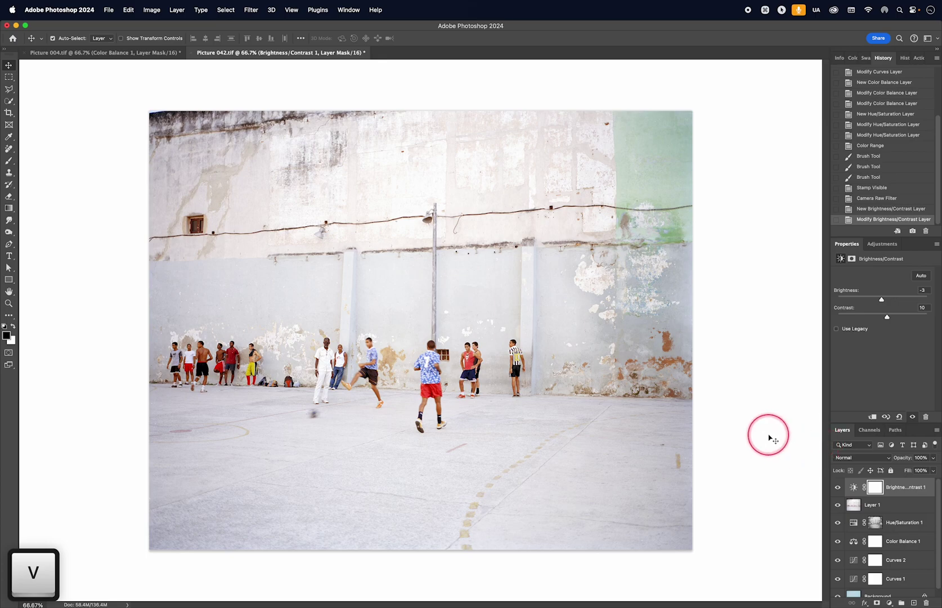
Step: View the finished photo full screen, zoomed out slightly, comparing it against the original Background
key("f")
key("f")
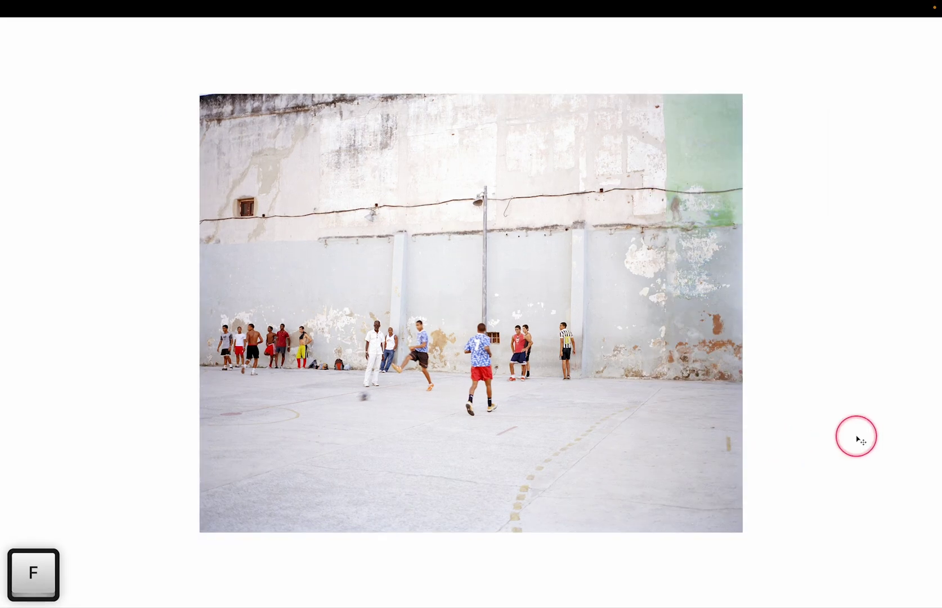
key("super+0")
key("super+minus")
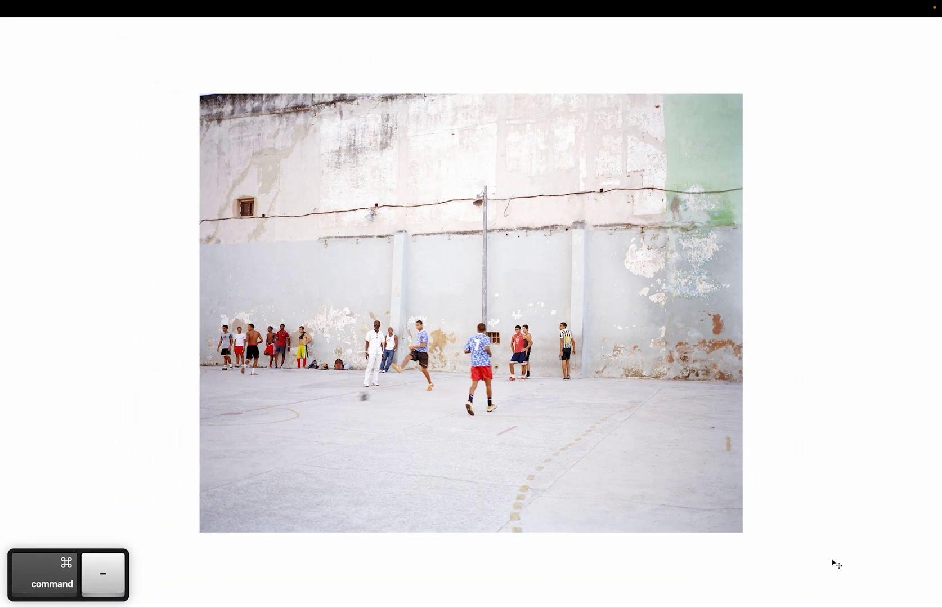
mouse_move(938, 557)
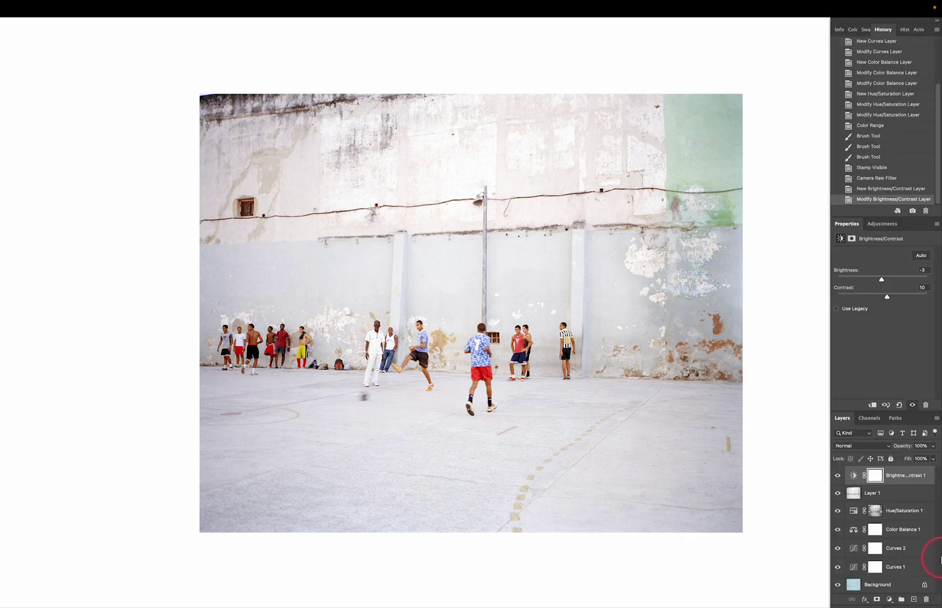
left_click(838, 585, "alt")
left_click(837, 585, "alt")
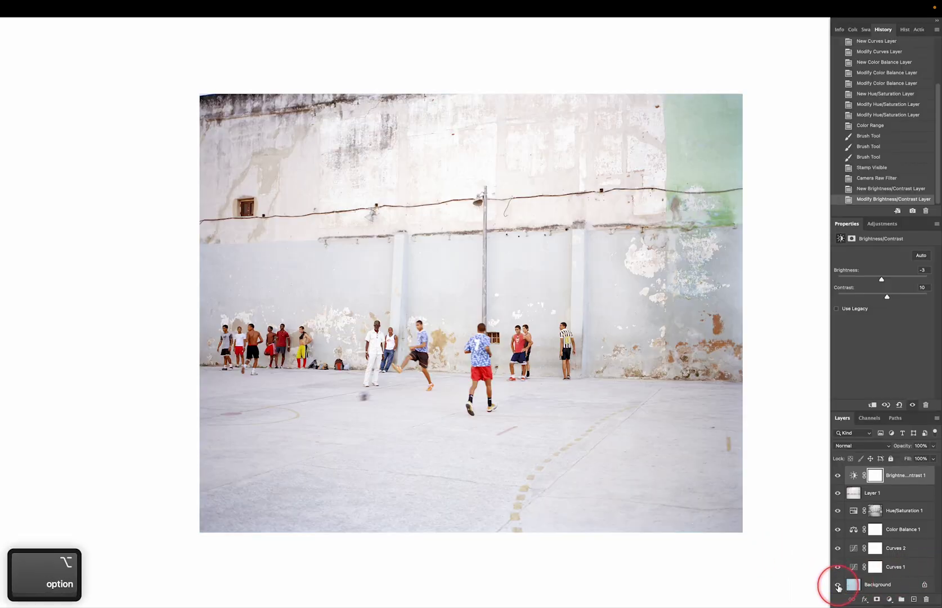